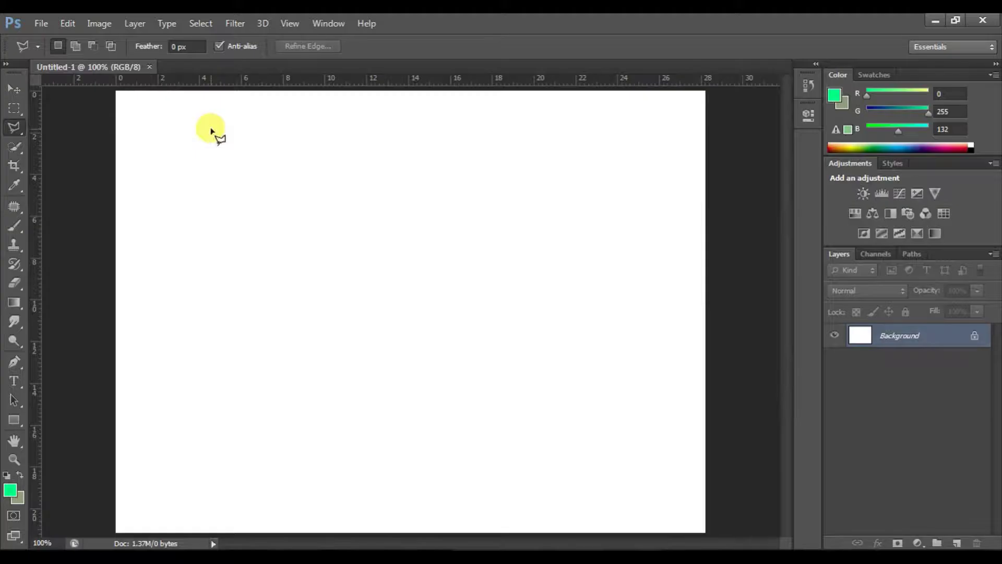
left_click(302, 151)
double_click(125, 141)
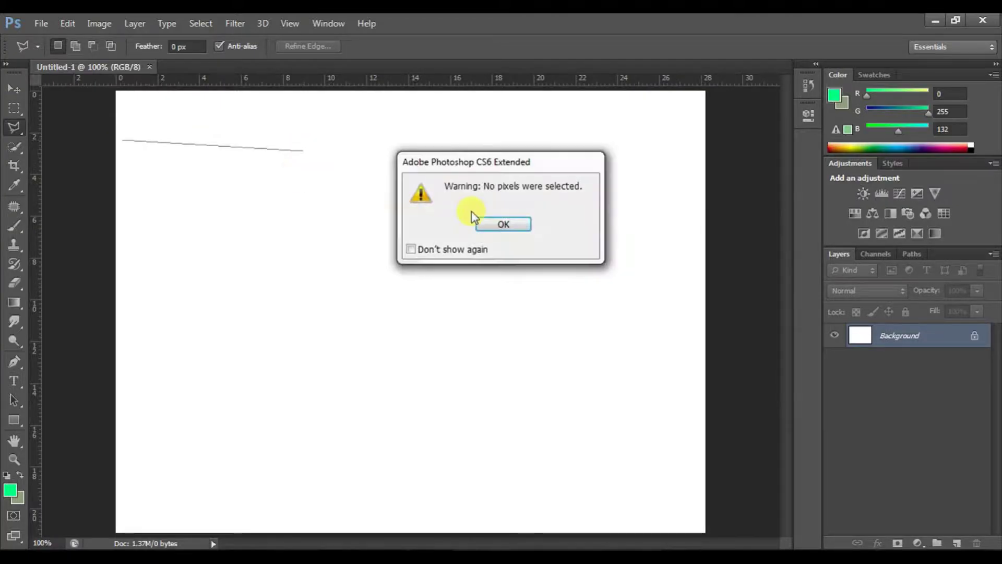
key("Return")
left_click(18, 93)
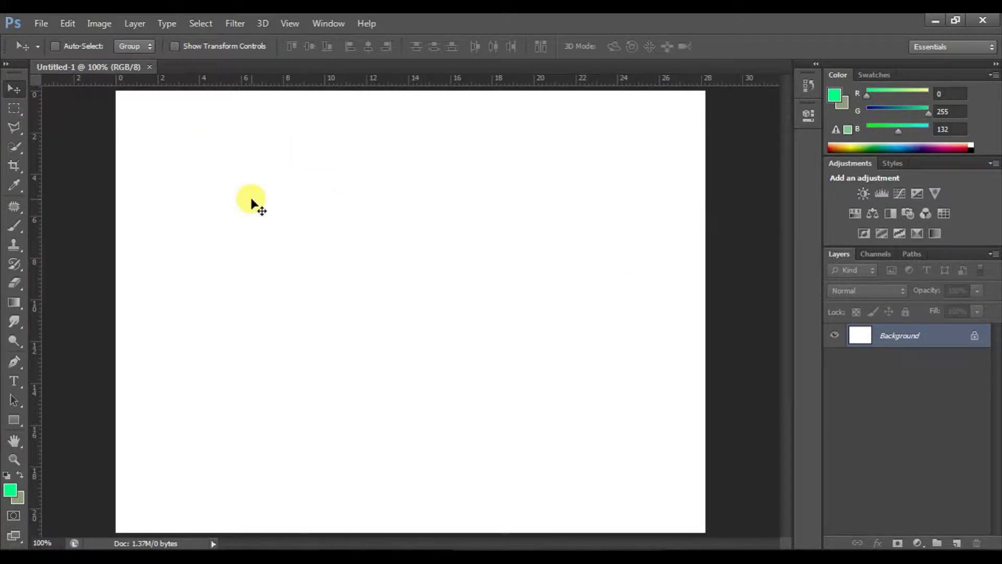
Place the blurred lawn image (lawn-blur-soft-light-background) from the valentine day folder into the blank document
key("ctrl+minus")
left_click(51, 23)
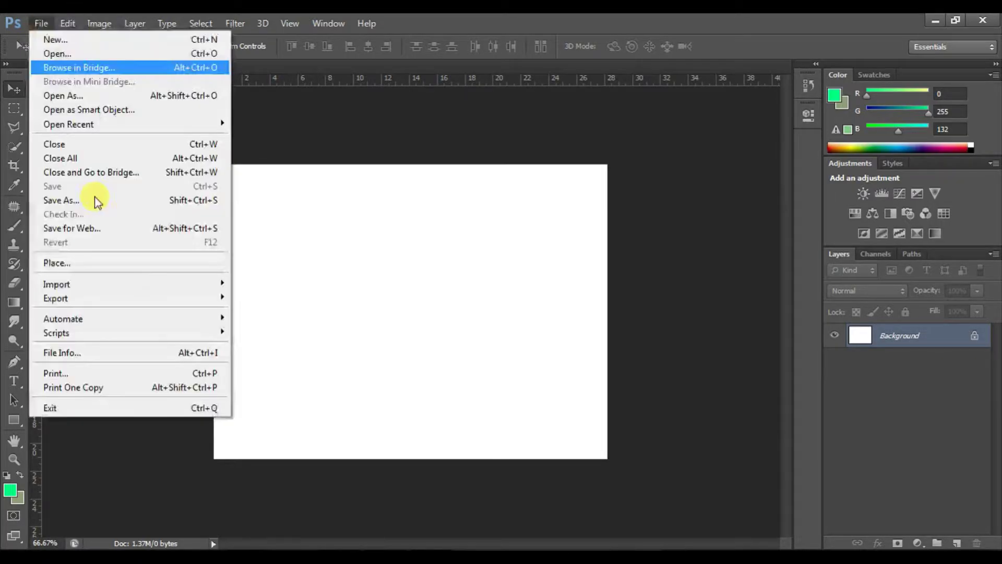
left_click(103, 263)
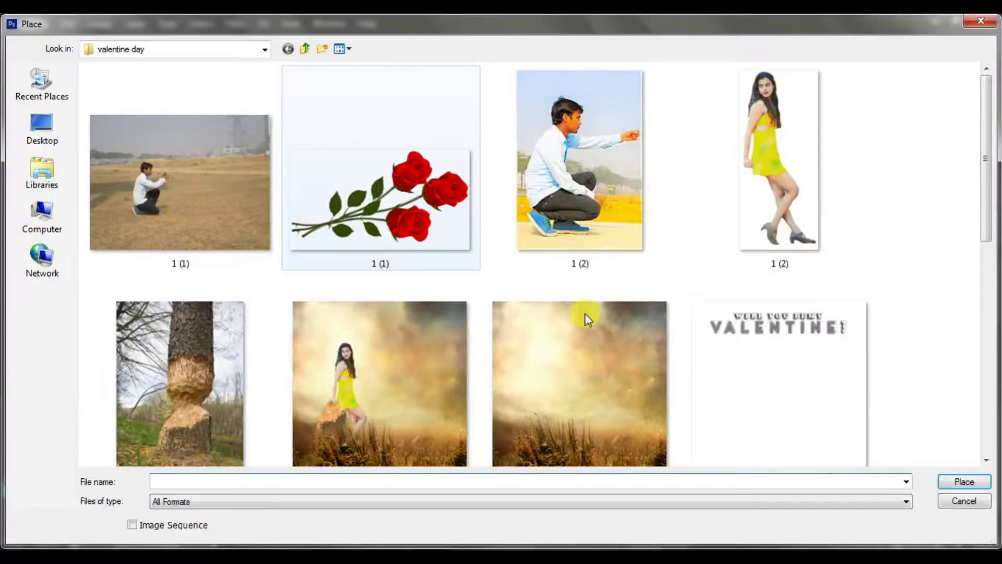
scroll(898, 302, "down", 5)
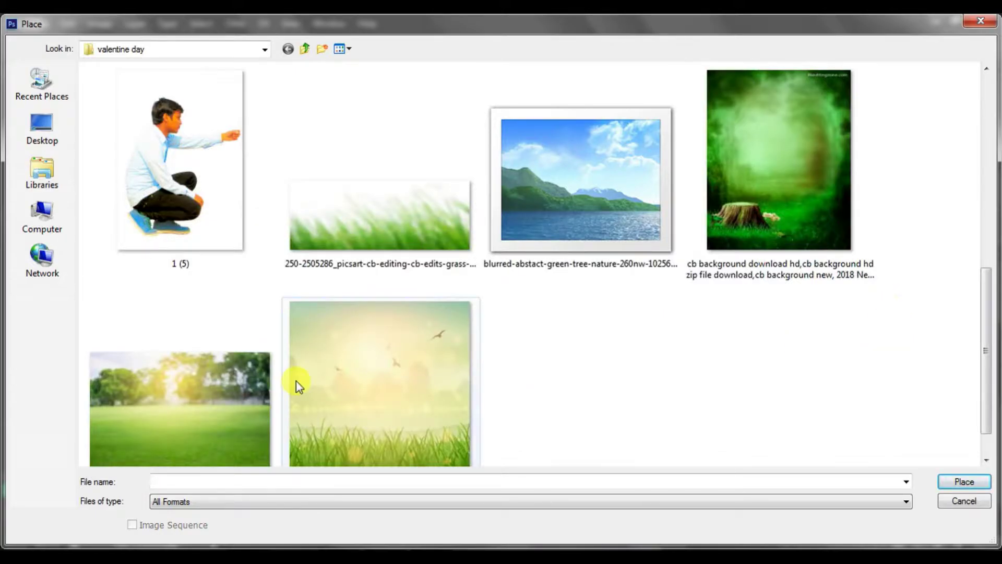
double_click(229, 378)
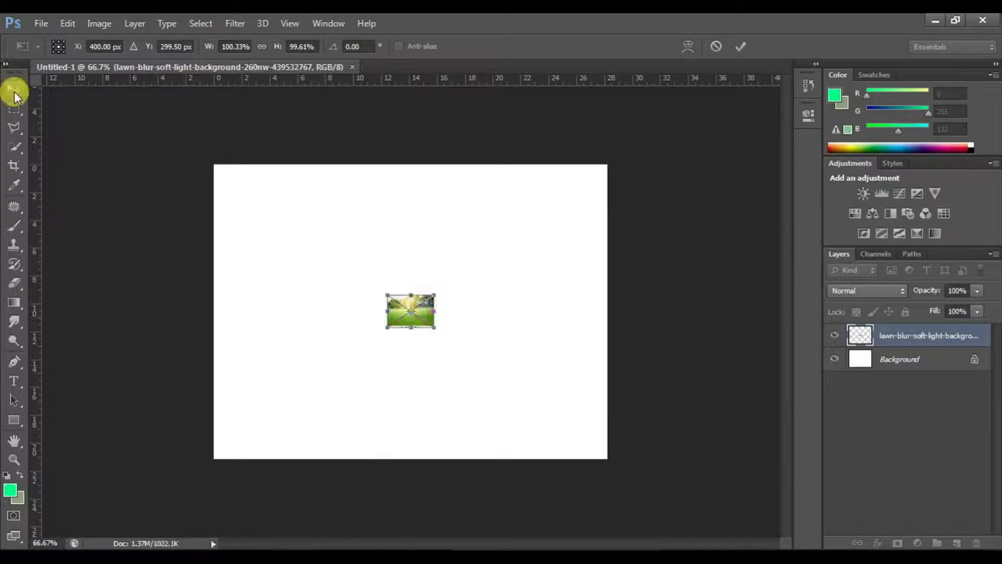
left_click(15, 94)
left_click(482, 224)
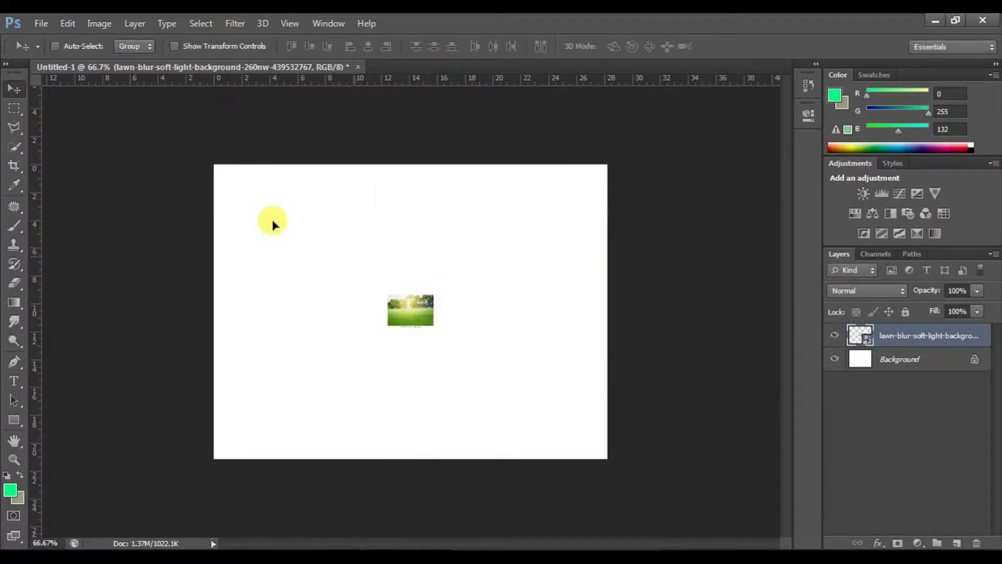
Enlarge the placed lawn image to about 896% width and 964% height so it covers the whole canvas
left_click_drag(411, 311, 627, 479)
key("ctrl+t")
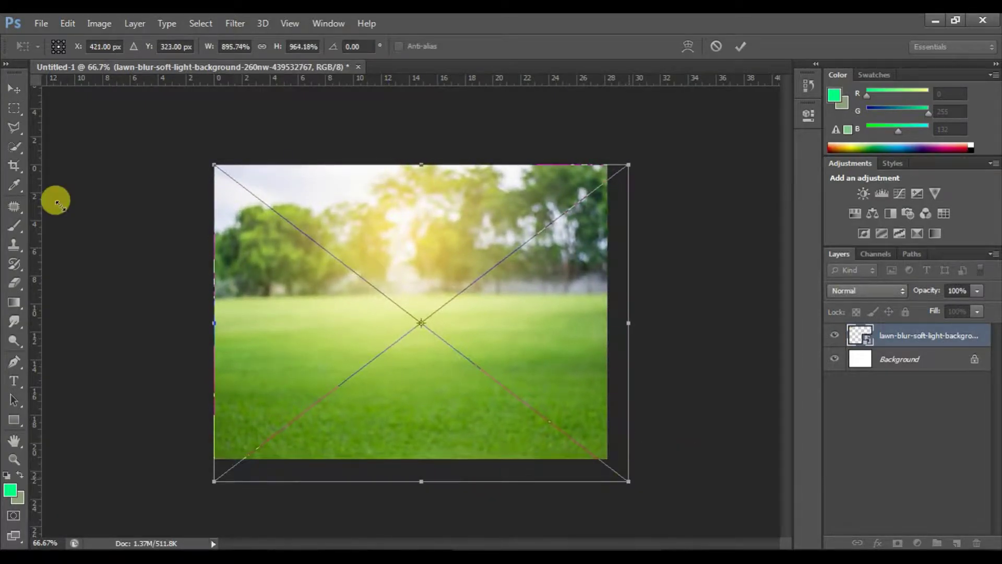
left_click(14, 88)
left_click(470, 223)
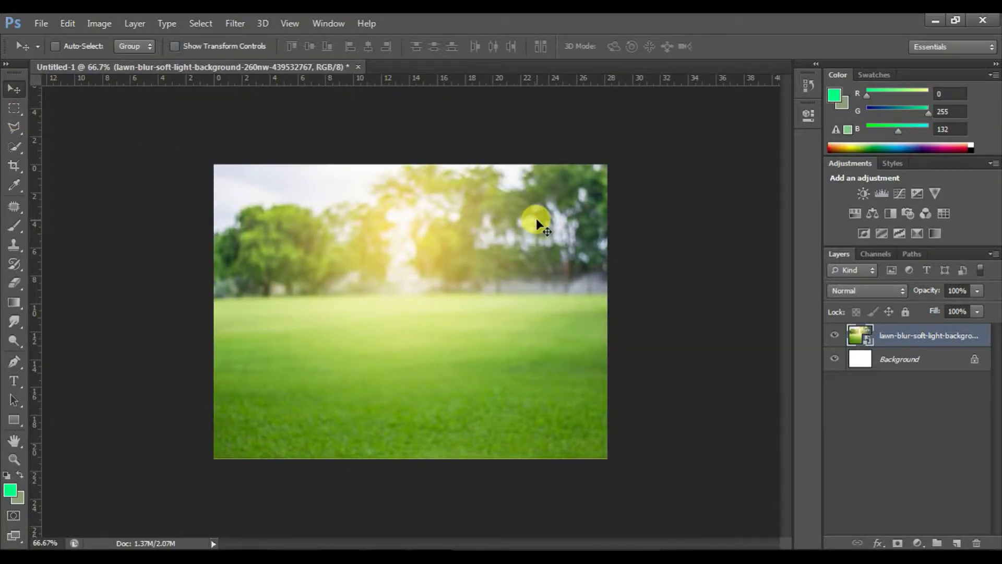
Skew the lawn image by pulling both of its upper corners inward, and apply the transform
key("ctrl+t")
right_click(565, 250)
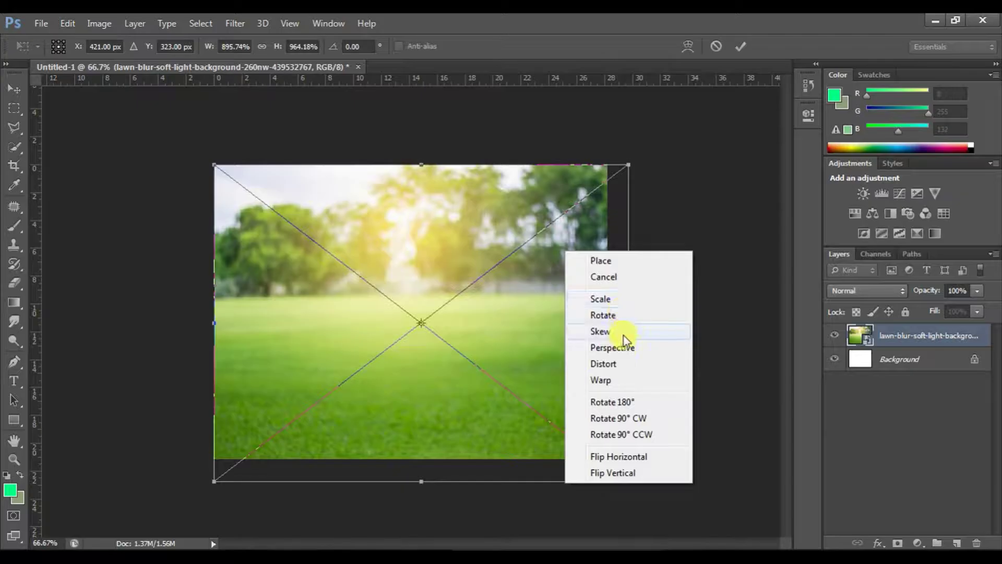
left_click(625, 336)
left_click_drag(628, 165, 608, 184)
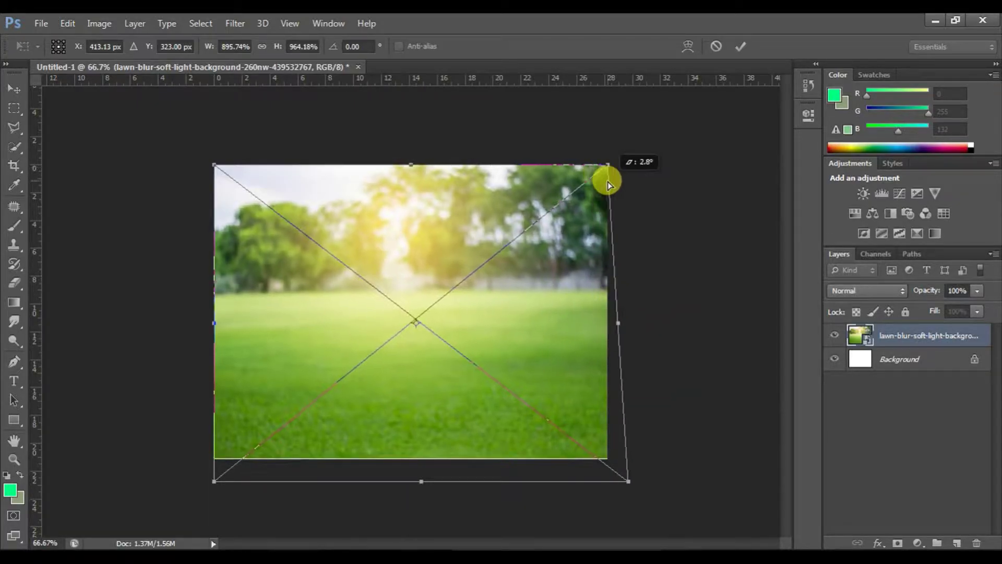
left_click_drag(214, 165, 232, 177)
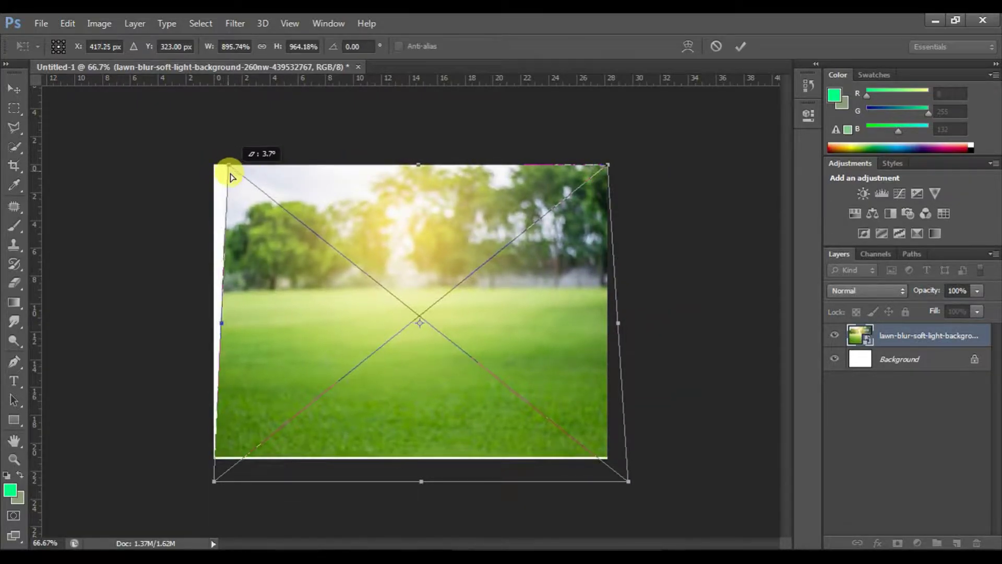
left_click(14, 89)
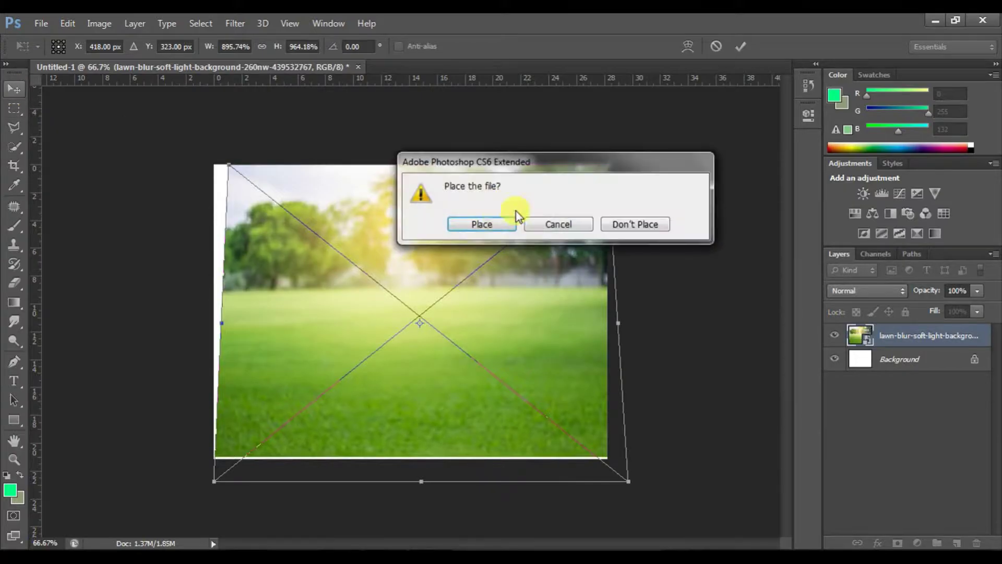
left_click(498, 238)
Stretch the lawn image to about 977% width and 989% height, covering the gaps along the canvas edges
key("ctrl+t")
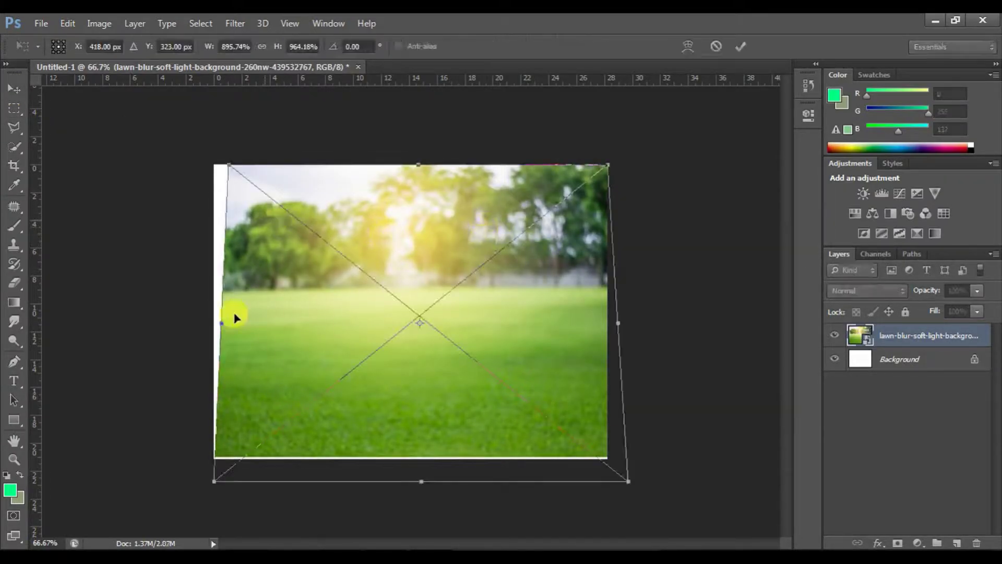
left_click_drag(217, 315, 178, 305)
key("Down")
key("Down")
key("Down")
key("Down")
key("Down")
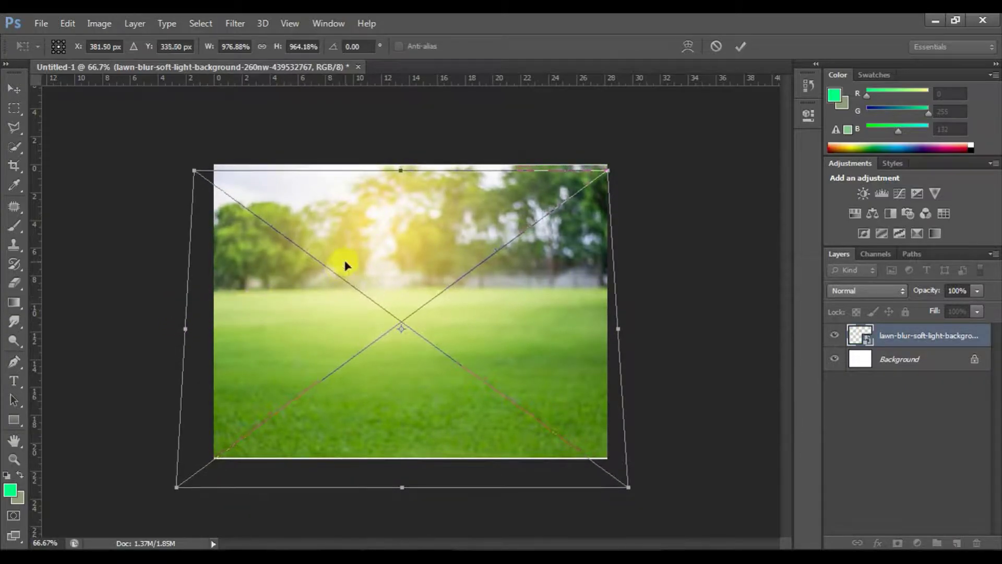
left_click_drag(398, 169, 391, 159)
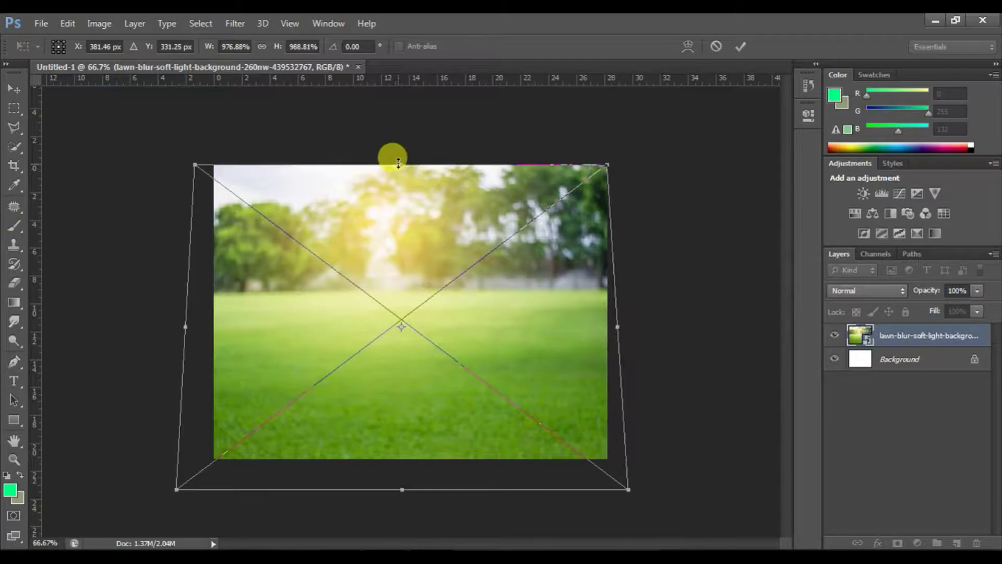
left_click(14, 88)
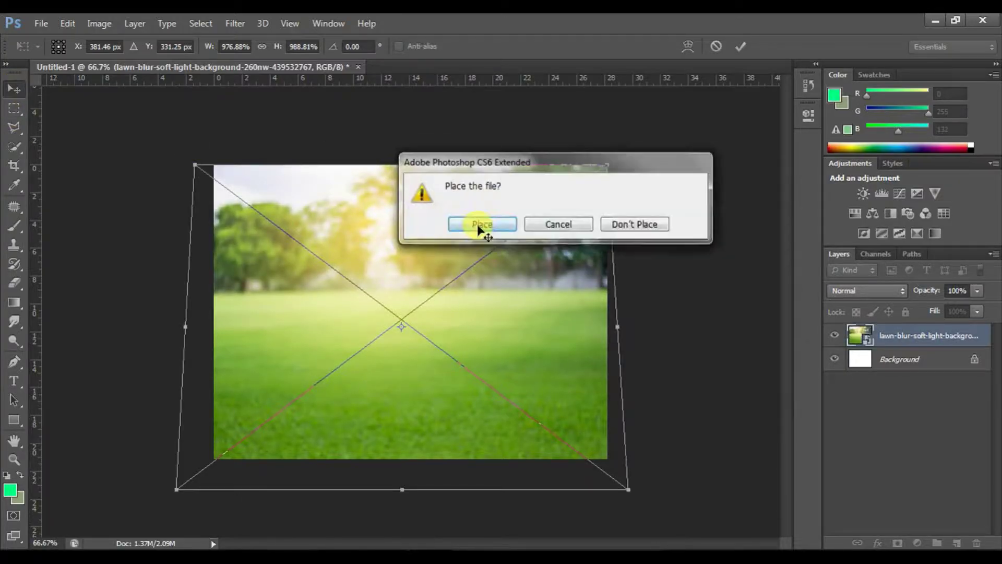
left_click(483, 223)
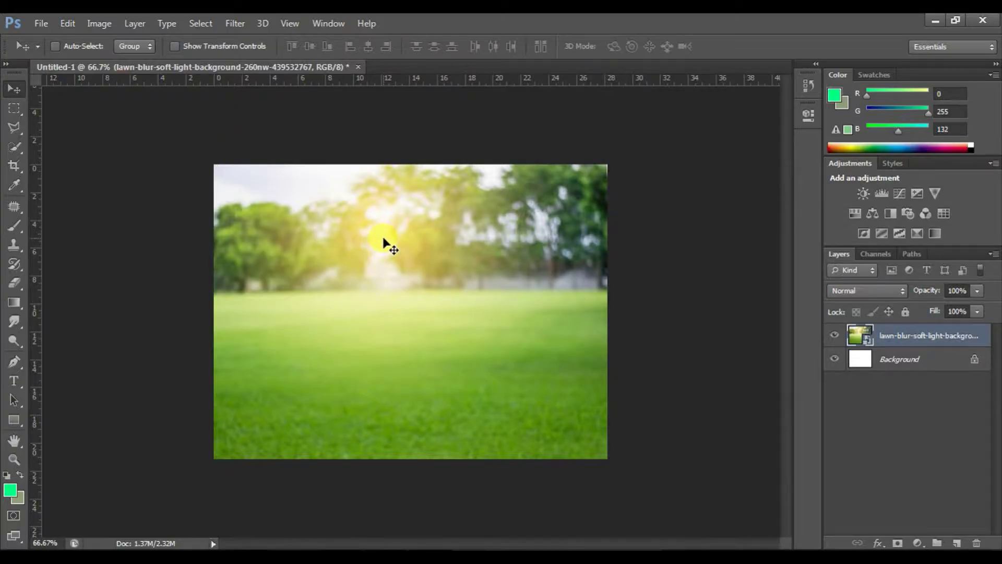
key("ctrl+t")
right_click(530, 286)
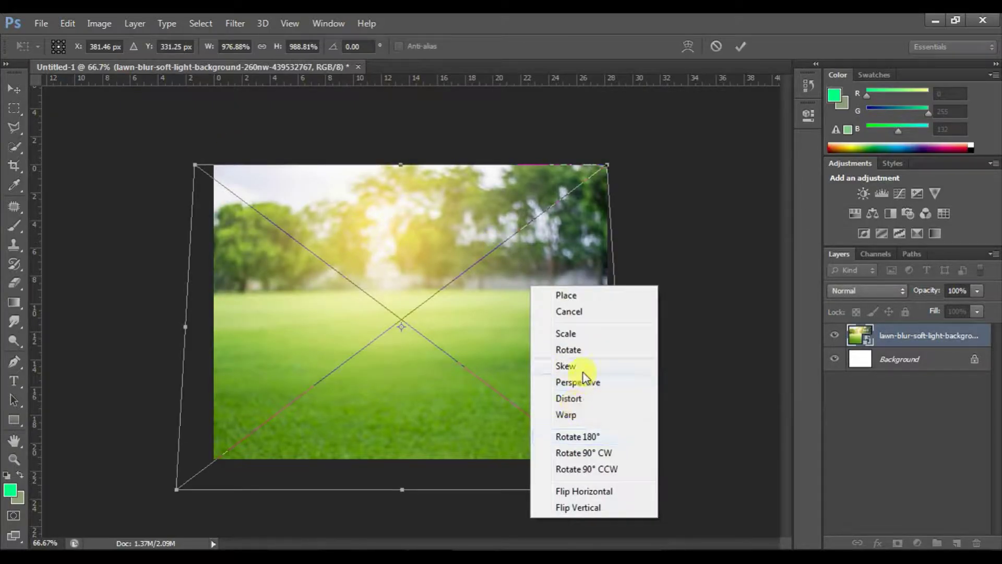
left_click(564, 366)
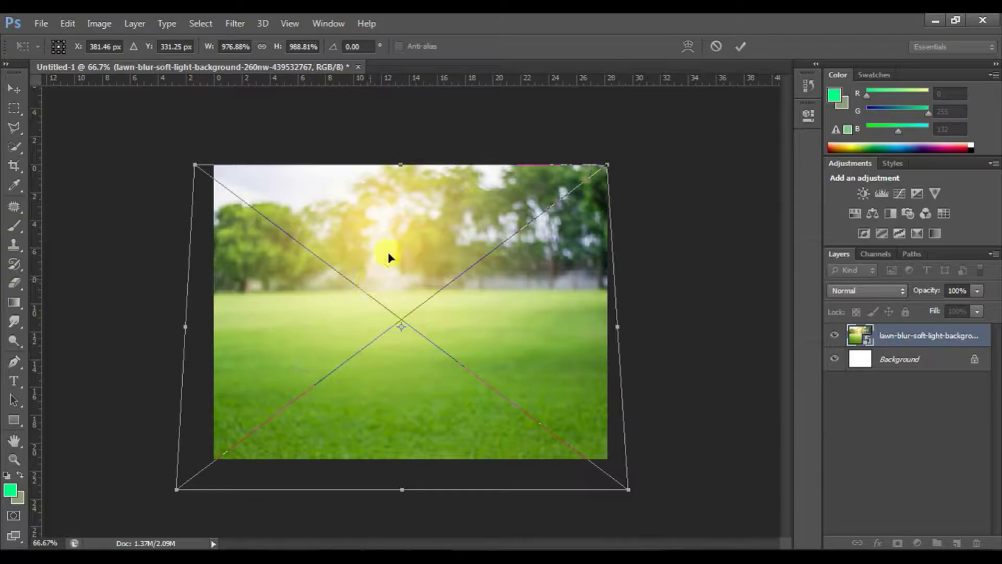
left_click(740, 47)
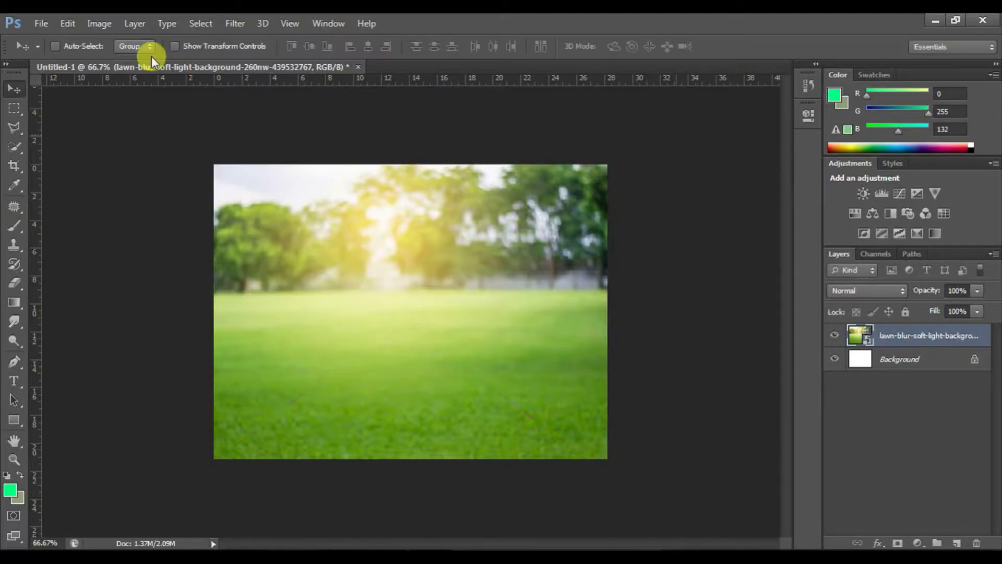
left_click(46, 29)
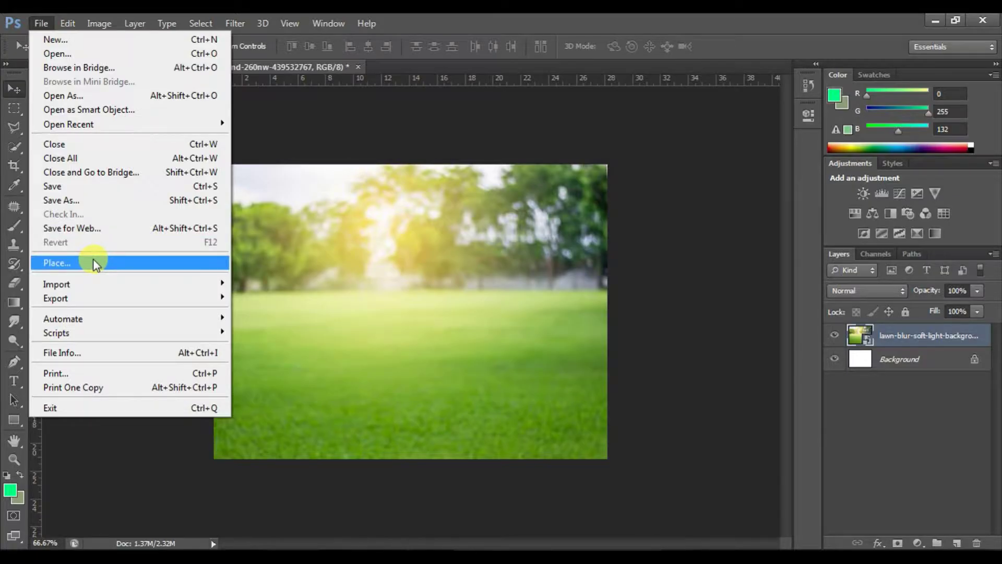
left_click(94, 260)
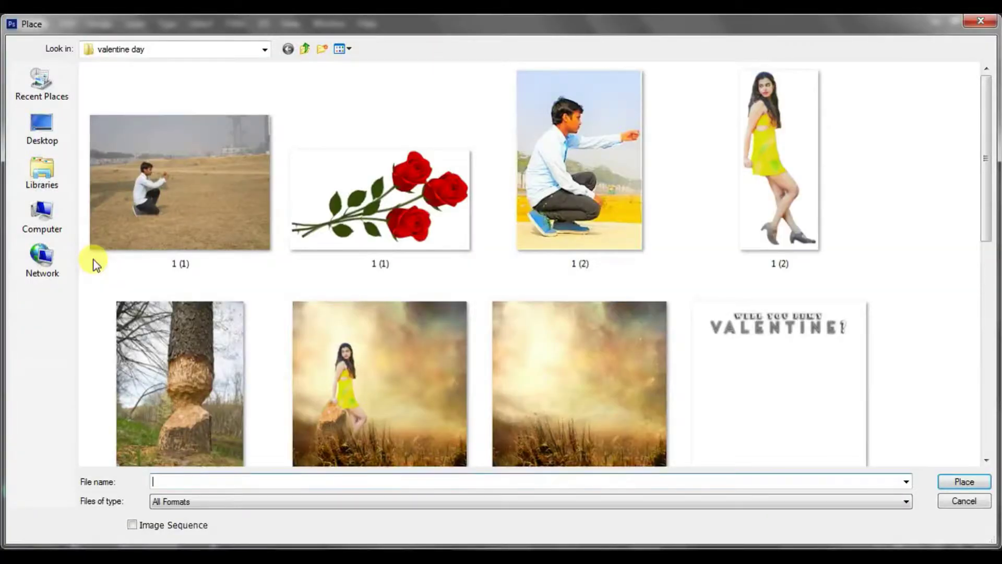
left_click(774, 381)
scroll(772, 370, "down", 3)
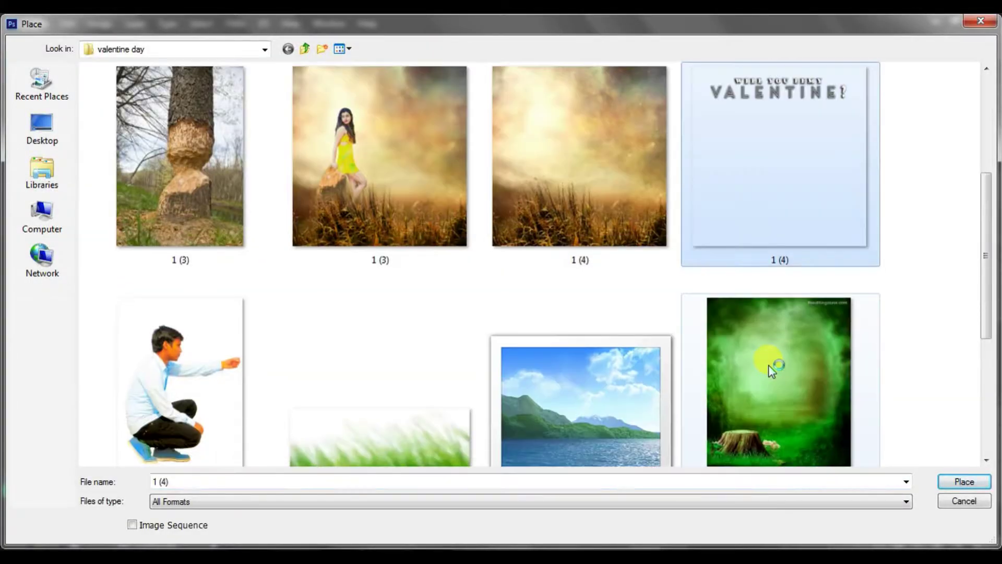
scroll(713, 302, "down", 3)
left_click(400, 183)
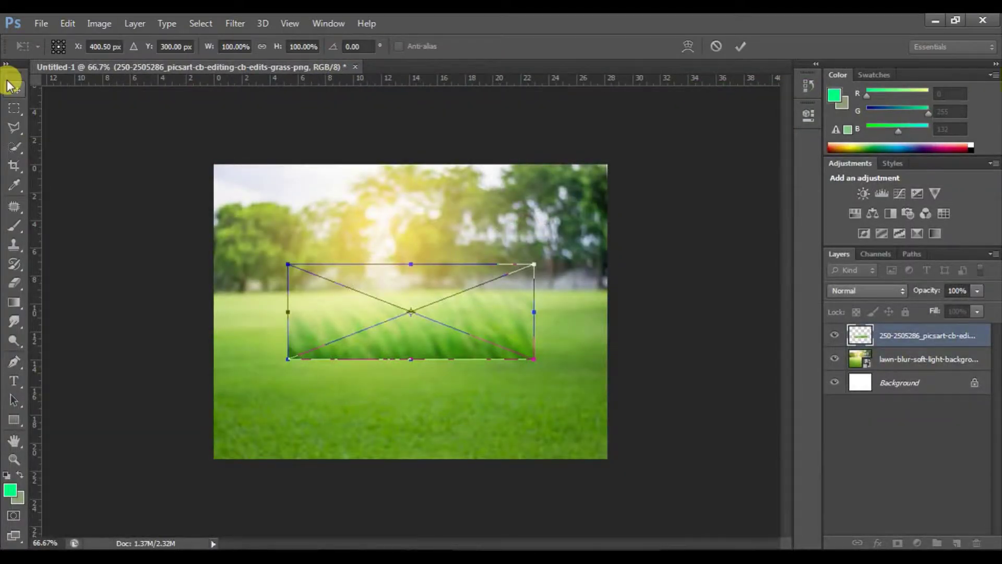
left_click(12, 86)
left_click(477, 220)
Move the grass to the canvas's lower-left corner and set a duplicate beside it along the lower-right edge
left_click_drag(501, 319, 424, 422)
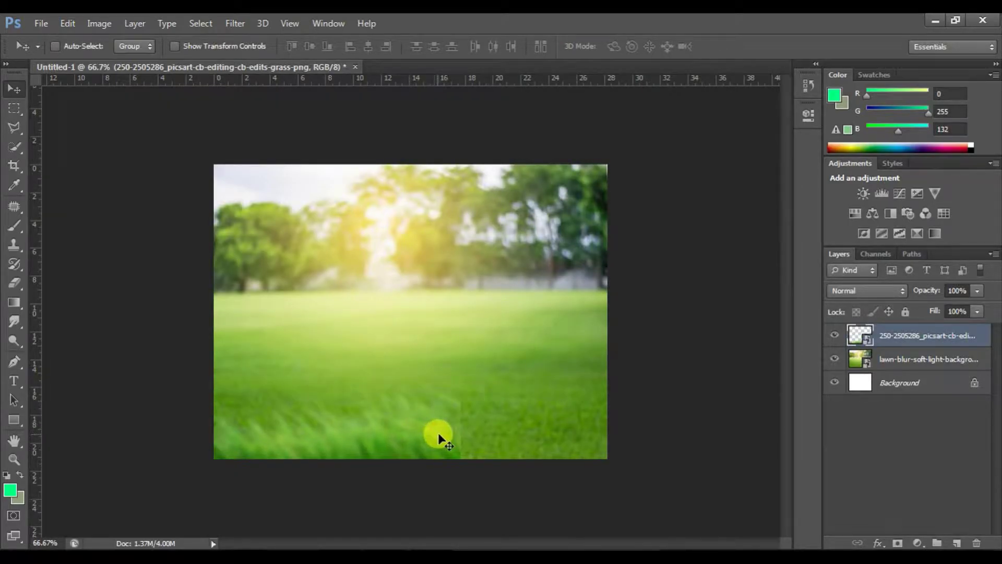
left_click_drag(425, 442, 622, 447)
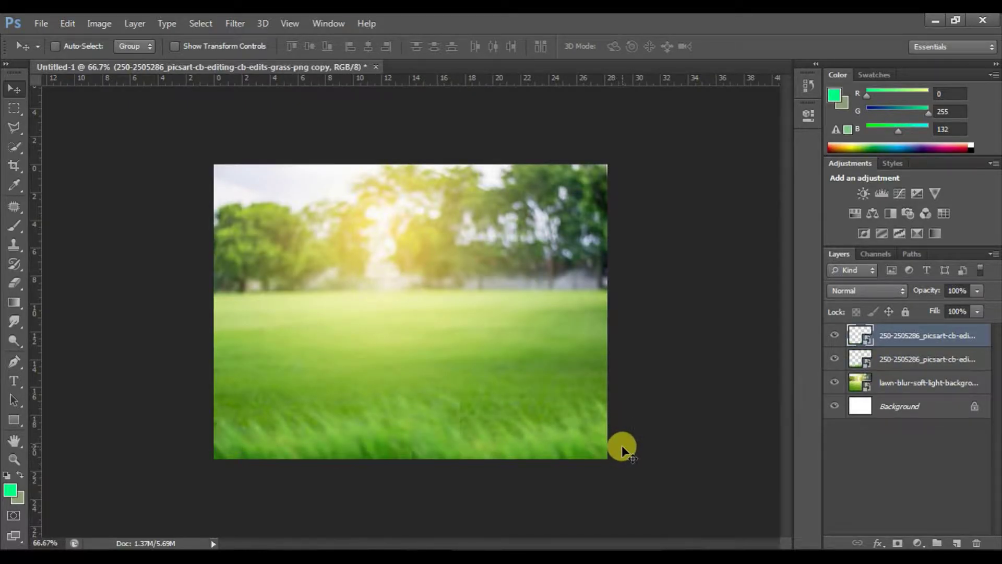
mouse_move(565, 442)
left_mouse_down()
mouse_move(565, 423)
mouse_move(573, 435)
mouse_move(615, 439)
mouse_move(569, 446)
left_mouse_up()
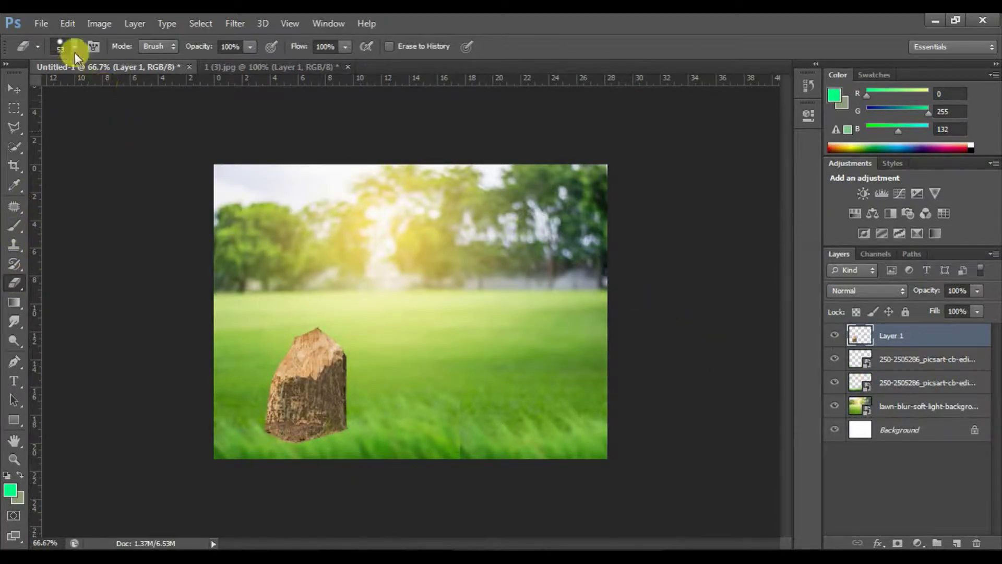
Soften the top edge of the tree stump on Layer 1 using a soft round 53 px eraser
left_click(74, 47)
double_click(128, 165)
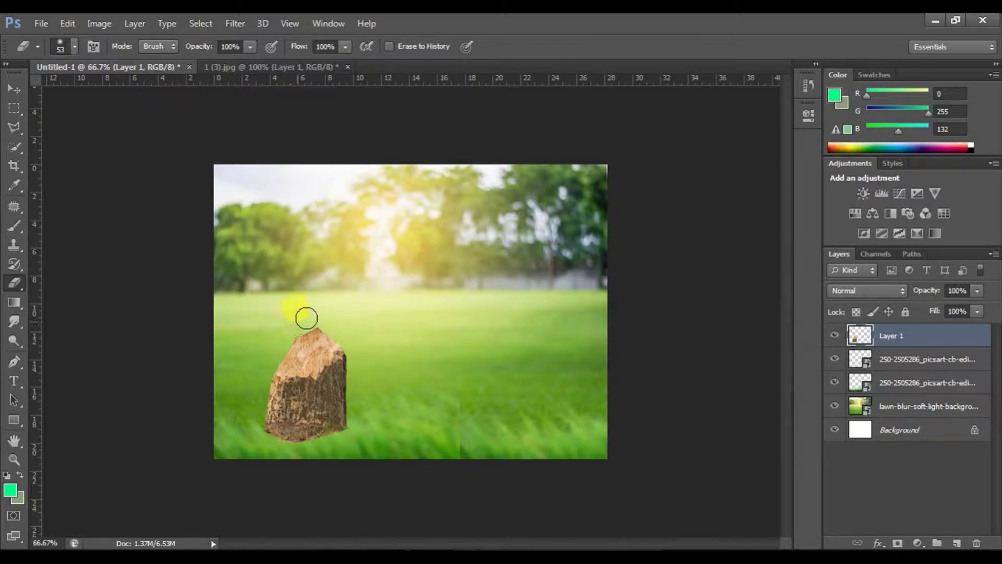
key("ctrl+plus")
key("ctrl+plus")
key("ctrl+plus")
key("ctrl+plus")
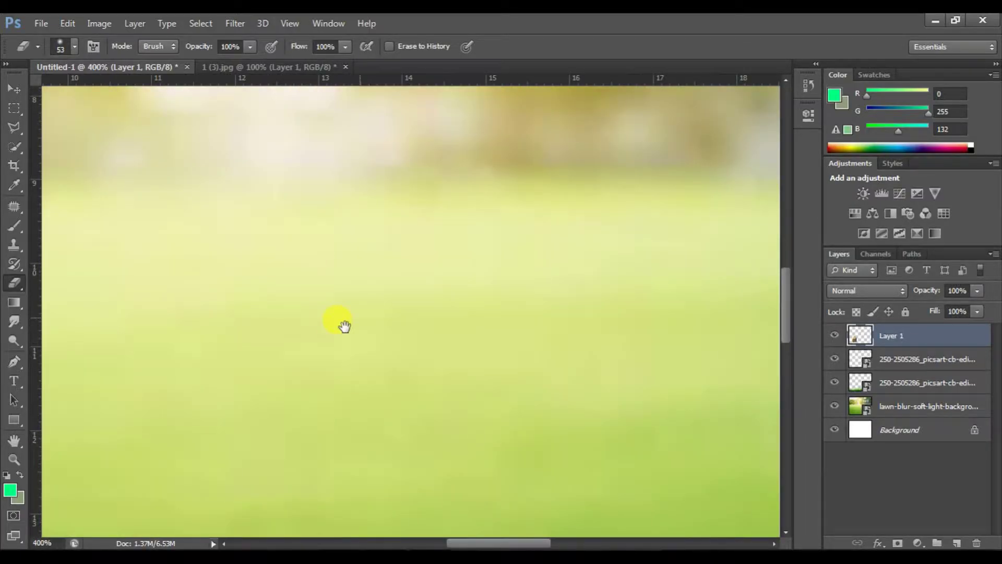
left_click_drag(423, 301, 677, 196)
left_click_drag(96, 307, 287, 256)
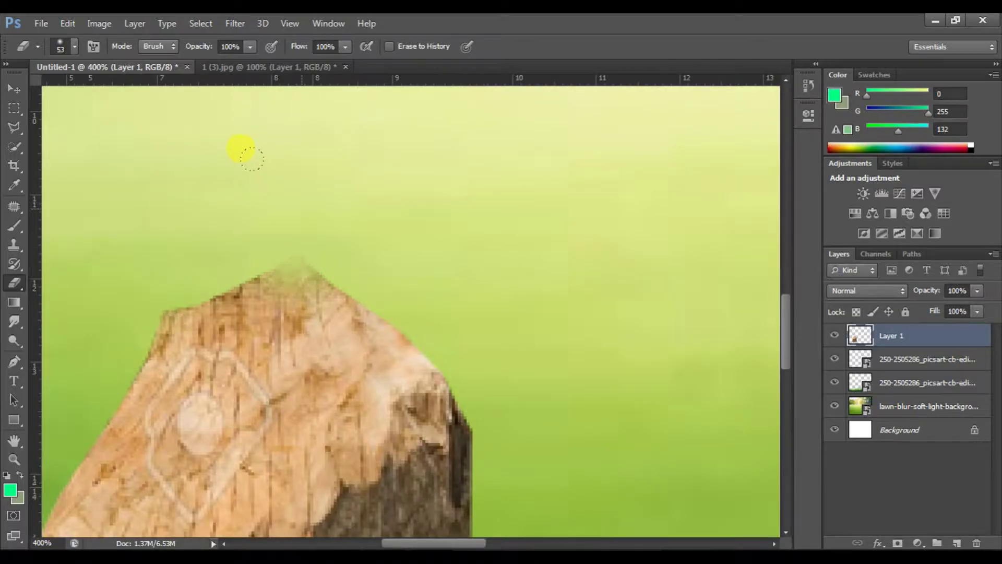
left_click_drag(276, 203, 362, 174)
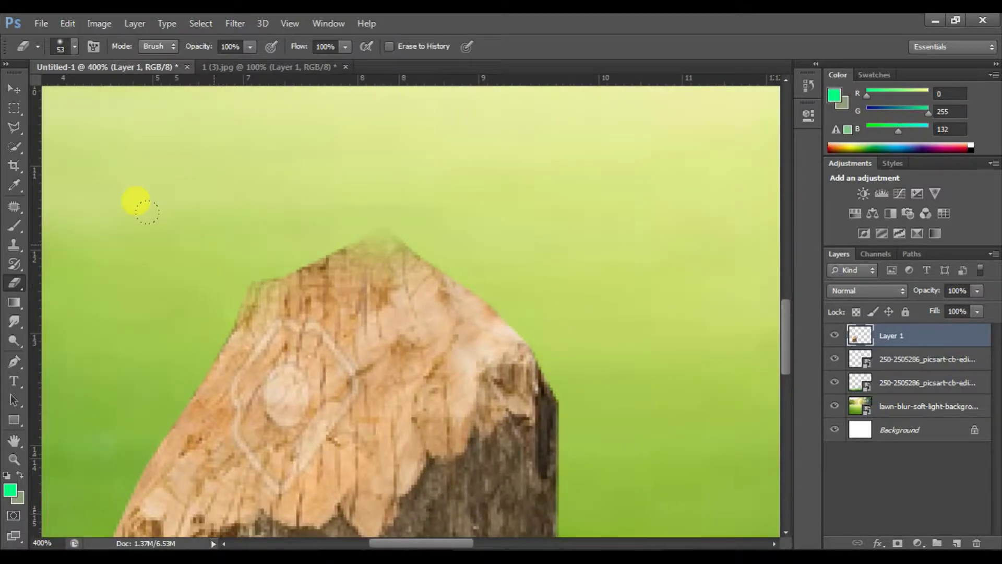
left_click_drag(136, 201, 273, 223)
Switch the eraser to a hard round tip at 53 px and clean up the stump's left edge
left_click(74, 46)
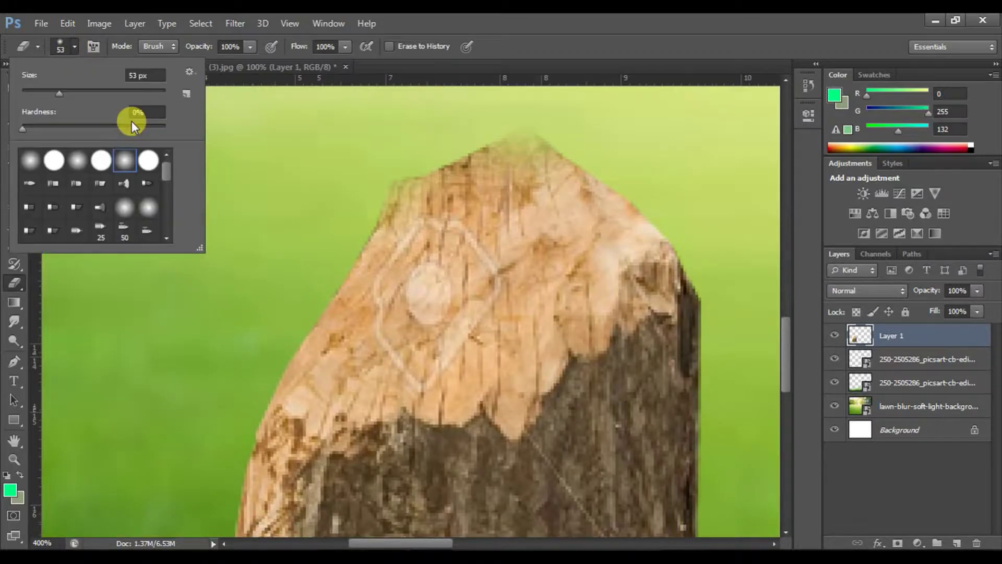
double_click(149, 162)
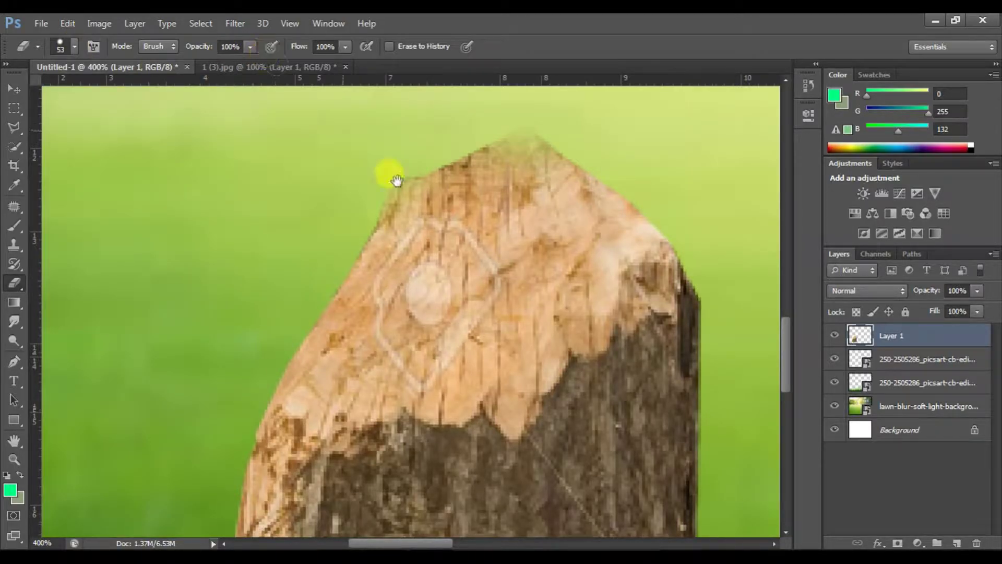
left_click_drag(393, 175, 356, 295)
left_click_drag(355, 179, 404, 99)
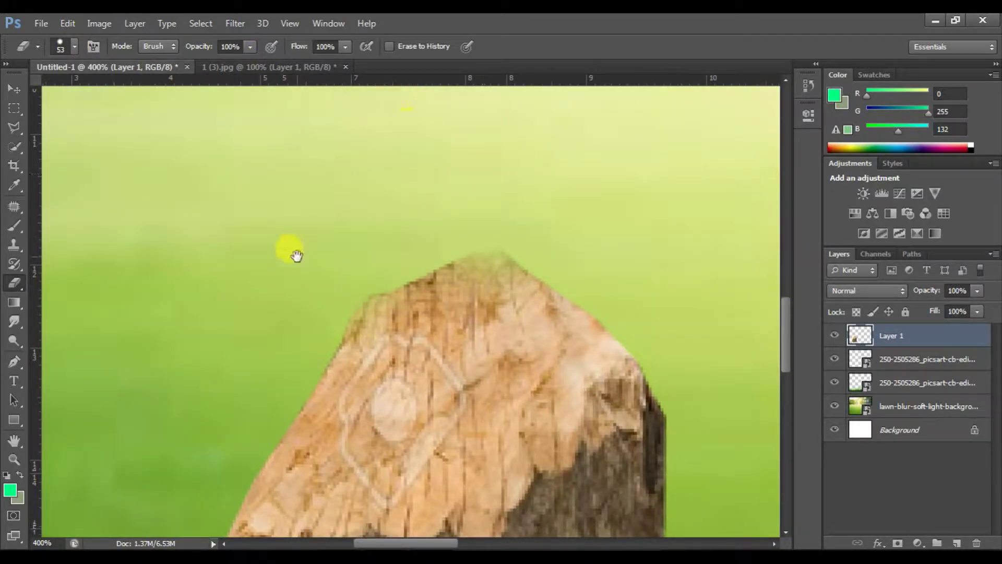
left_click_drag(297, 256, 317, 206)
left_click_drag(268, 326, 319, 238)
left_click_drag(293, 332, 318, 240)
left_click_drag(291, 393, 324, 264)
left_click_drag(323, 360, 301, 291)
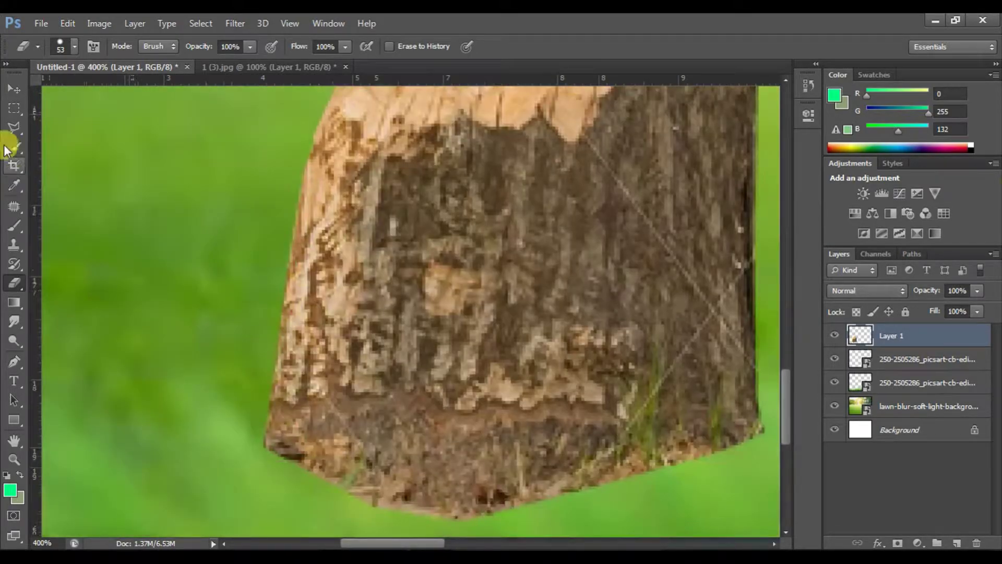
Move both grass layers above the tree stump's Layer 1 in the layer stack
left_click(13, 90)
key("ctrl+minus")
key("ctrl+minus")
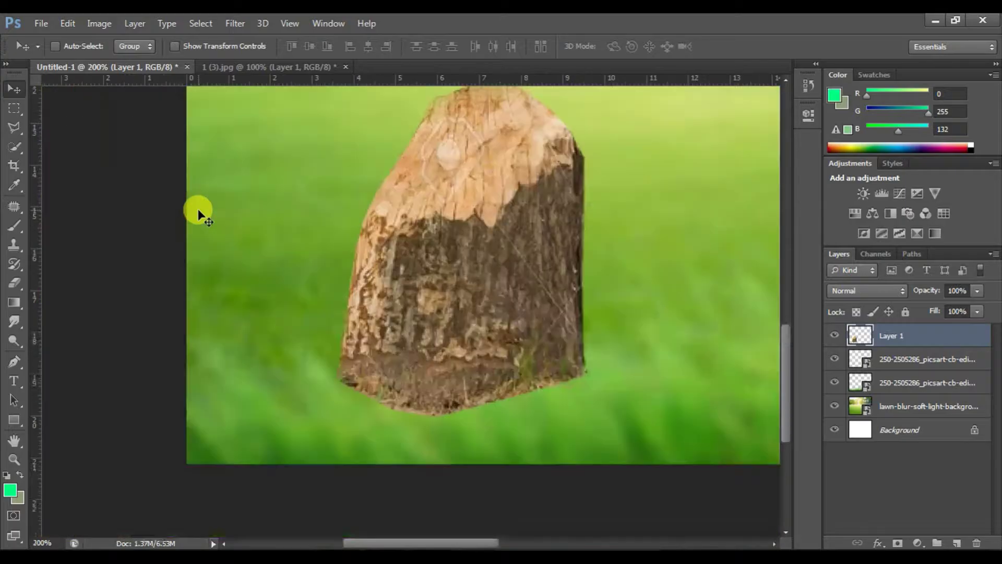
left_click_drag(423, 268, 396, 296)
left_click_drag(882, 358, 886, 330)
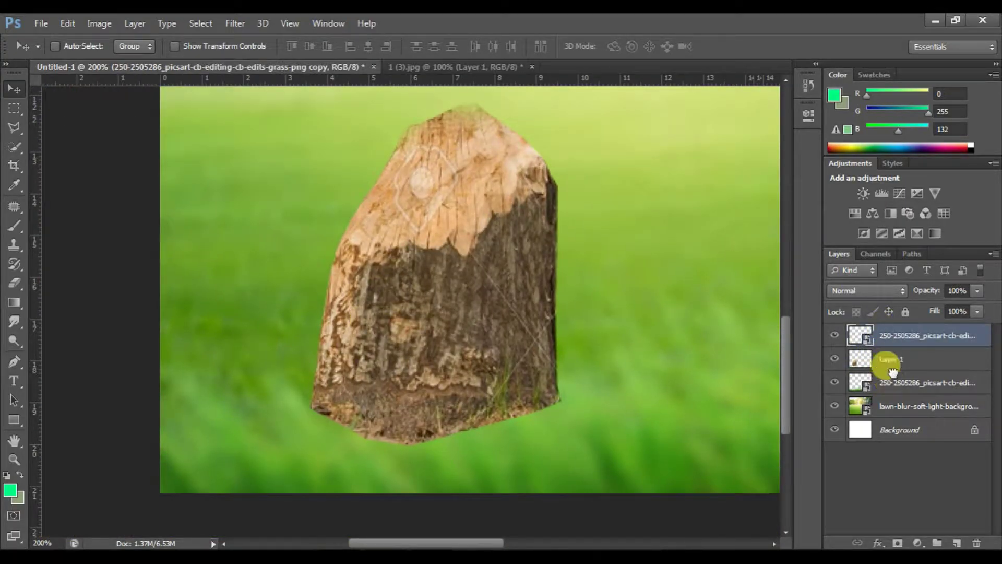
left_click_drag(892, 372, 885, 348)
left_click_drag(593, 280, 595, 308)
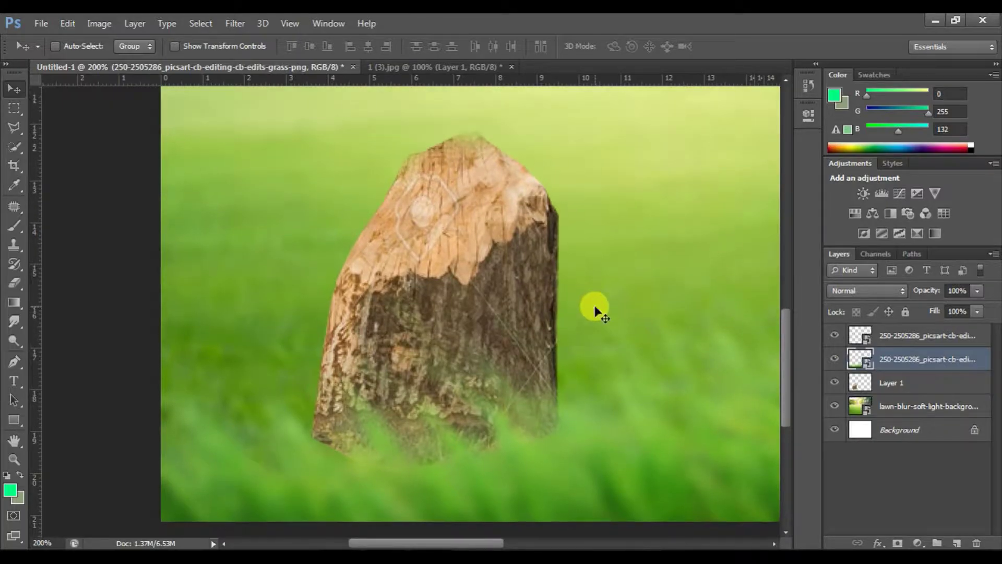
key("ctrl+minus")
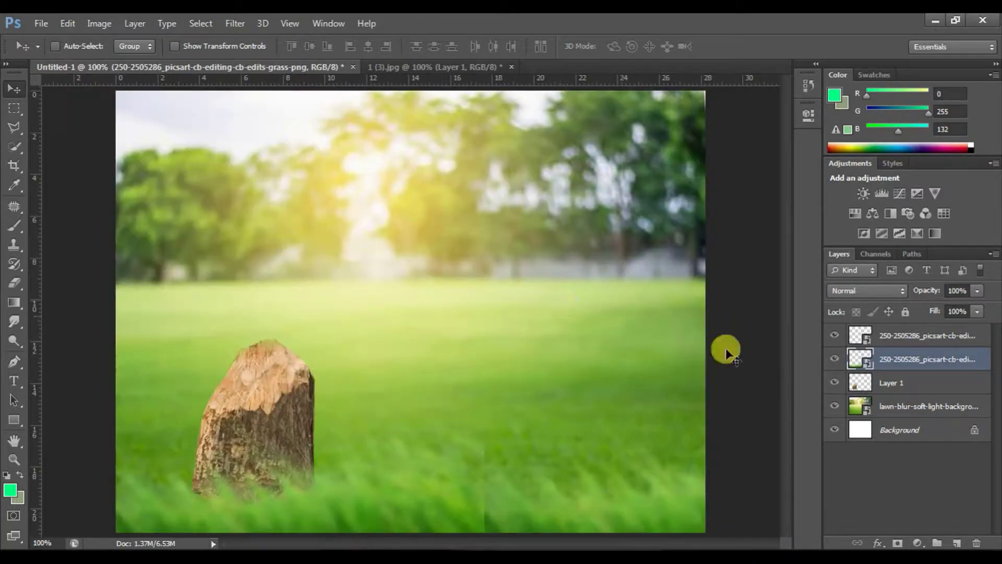
Scale the tree stump on Layer 1 to 110.59% width and 117.60% height, and shift it slightly down
left_click(894, 386)
key("ctrl+t")
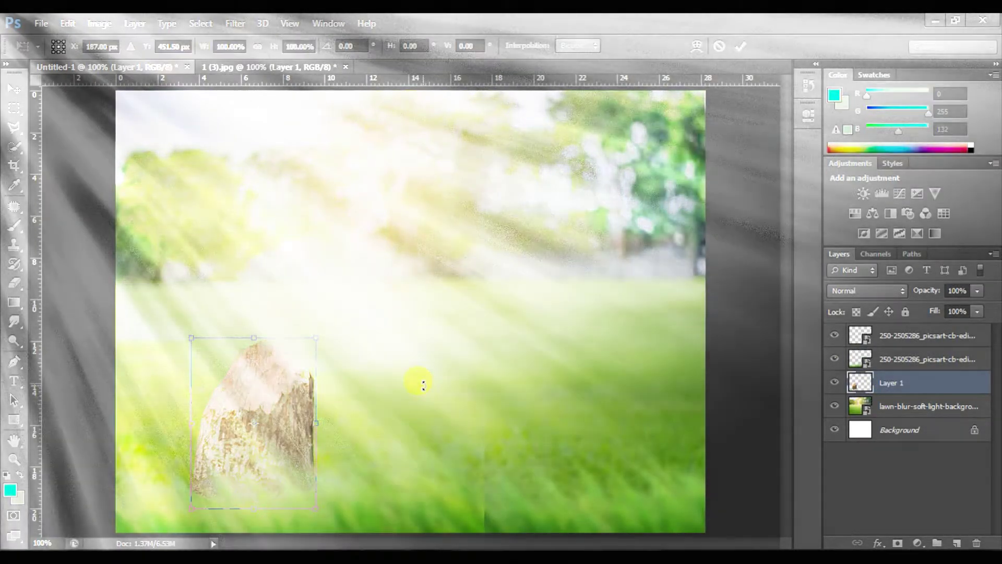
left_click_drag(316, 338, 329, 307)
left_click(39, 97)
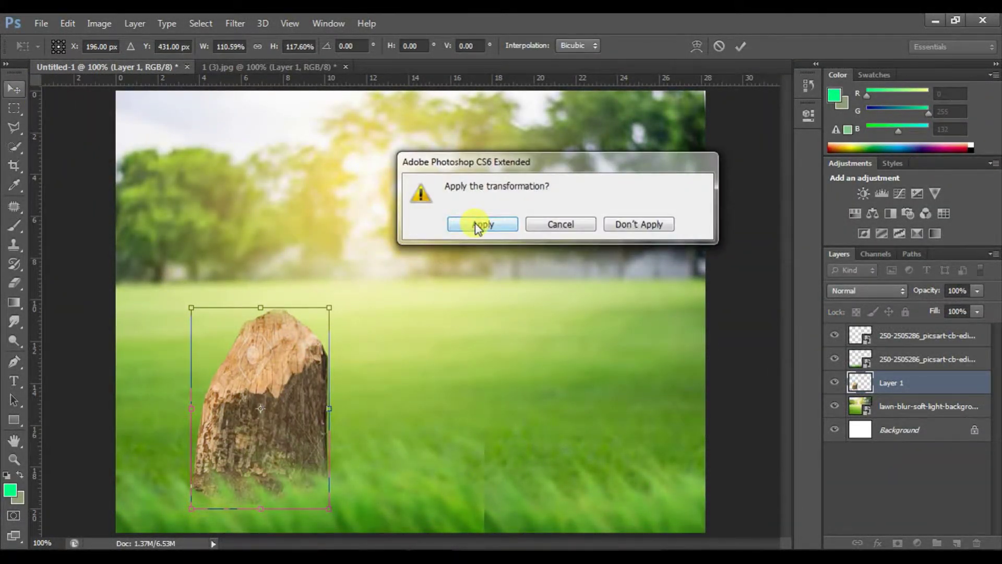
left_click(480, 225)
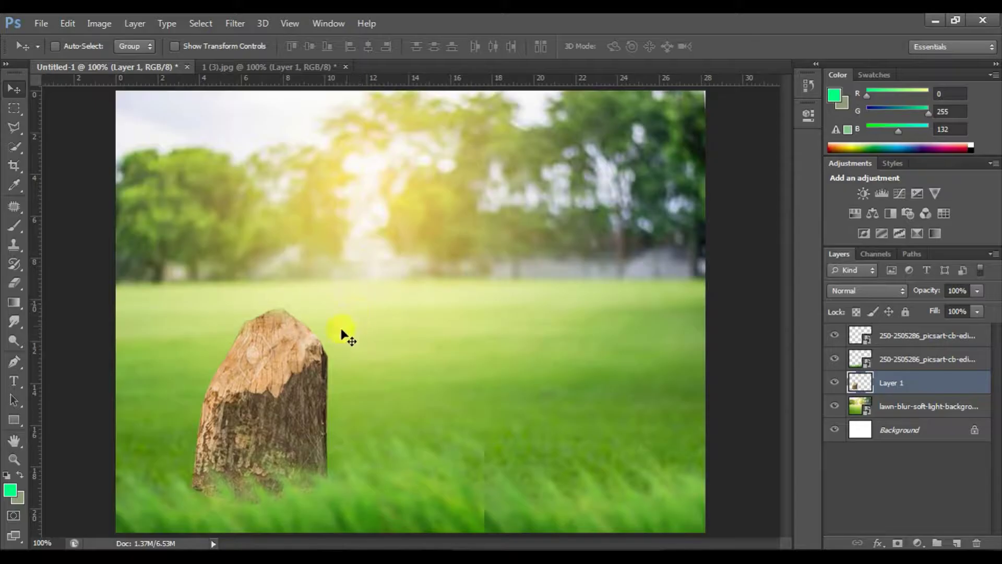
left_click_drag(286, 363, 287, 369)
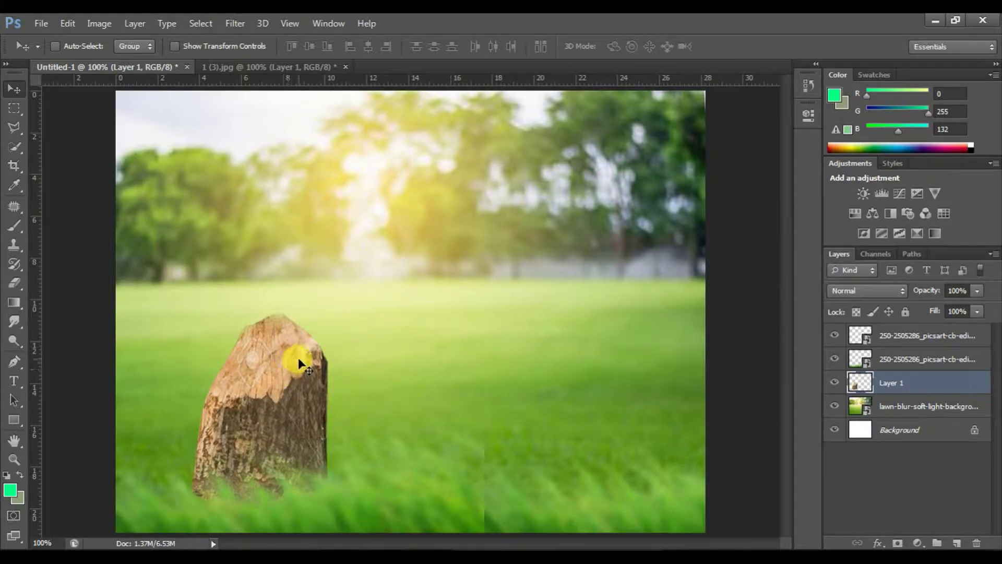
Scale the tree stump on Layer 1 down to 78.72% width and 89.05% height
key("ctrl+plus")
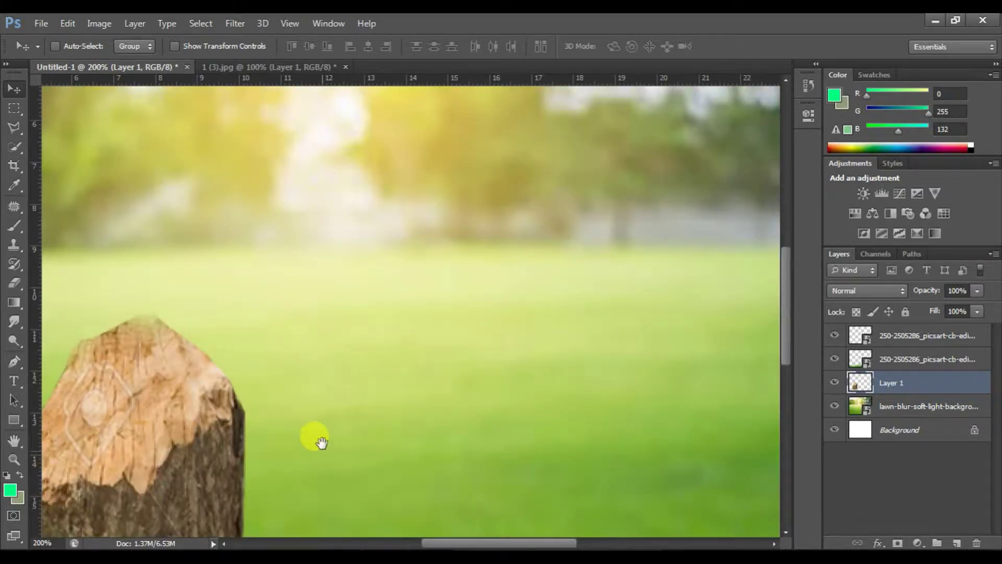
left_click_drag(321, 443, 543, 290)
key("ctrl+minus")
key("ctrl+minus")
key("ctrl+minus")
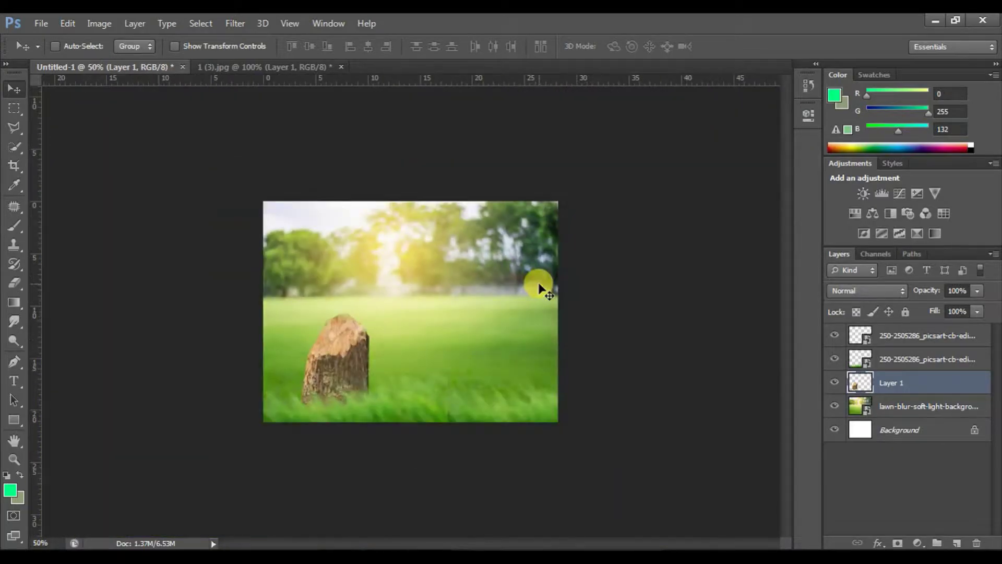
right_click(360, 347)
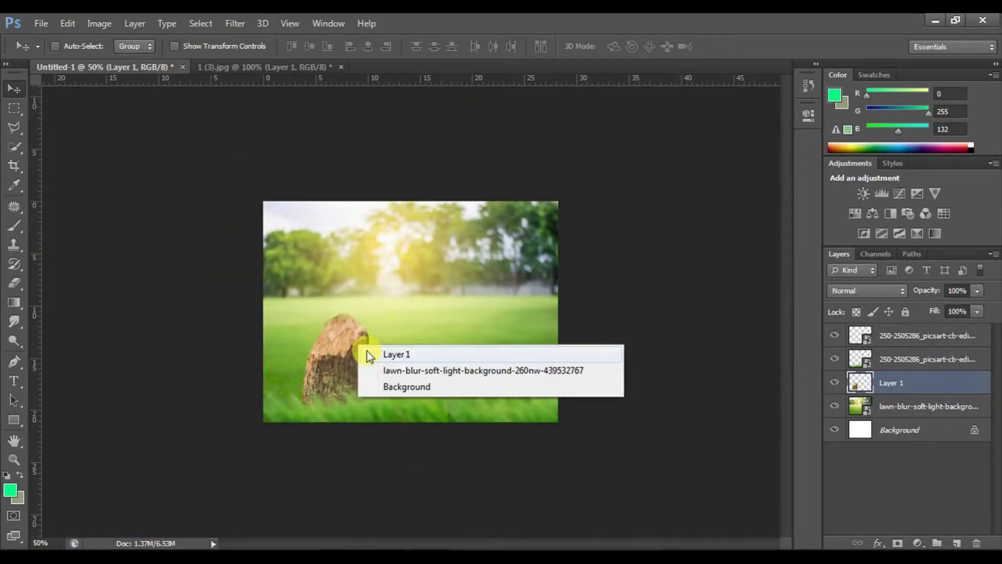
left_click(377, 351)
key("ctrl+t")
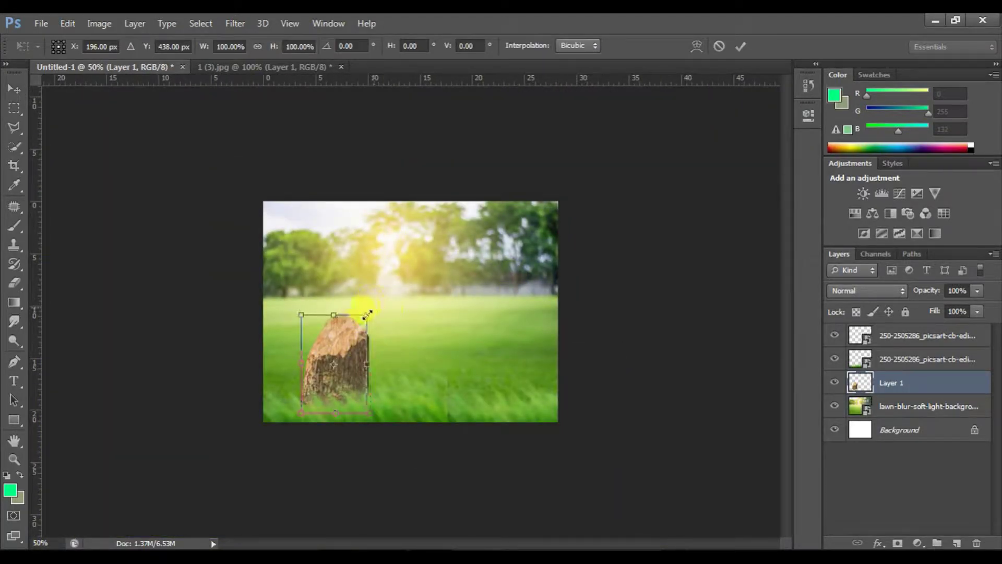
left_click_drag(367, 314, 356, 324)
left_click(14, 88)
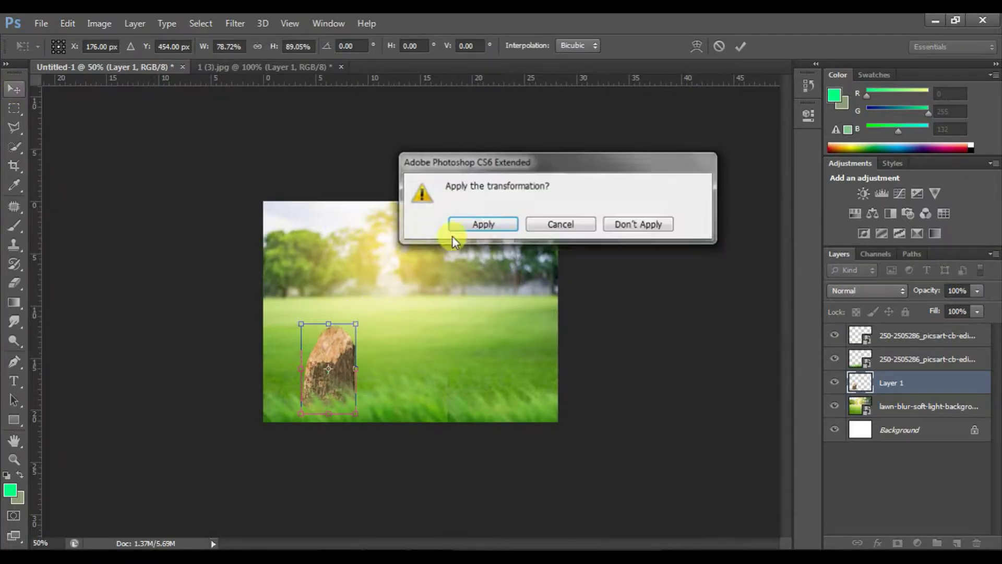
left_click(470, 225)
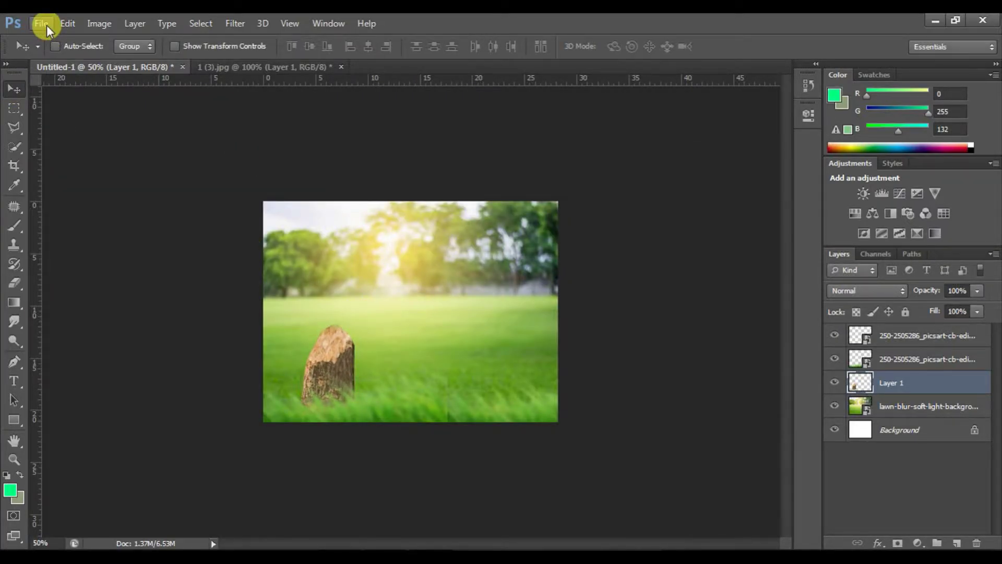
Place the image 1 (2) of the woman in yellow above the top grass layer, scaled to 30.94% width and 39.07% height
left_click(41, 24)
left_click(880, 338)
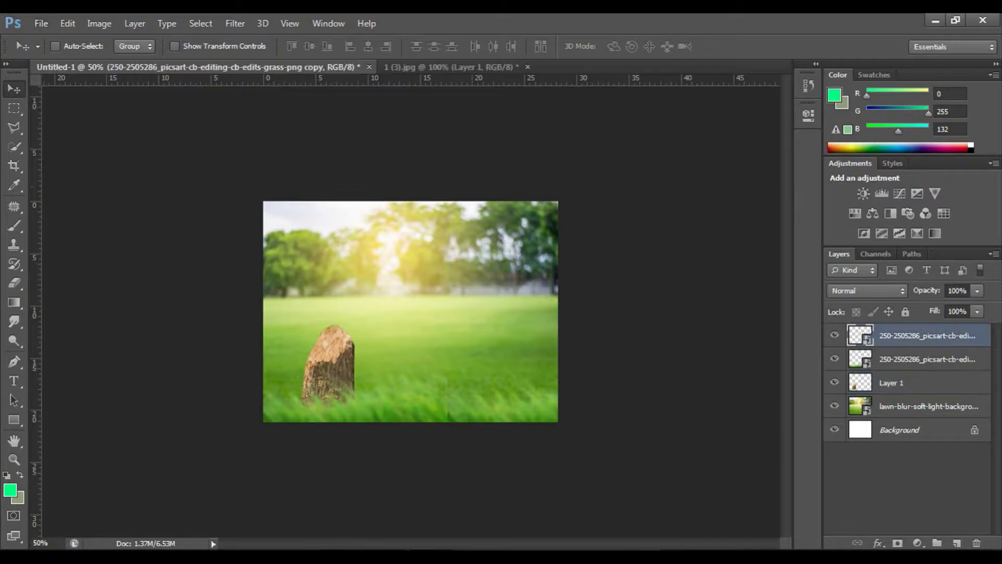
left_click(41, 24)
left_click(99, 261)
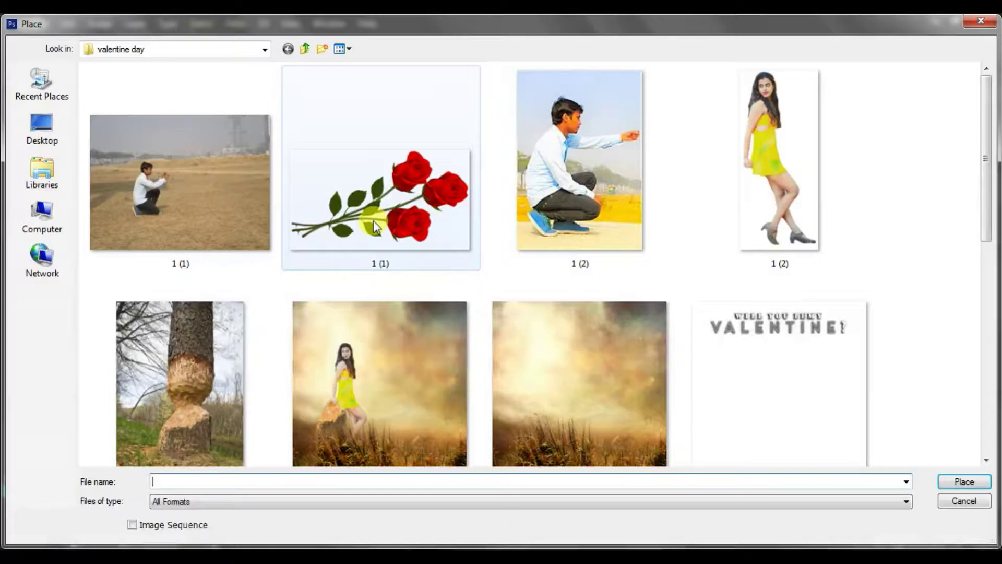
double_click(778, 162)
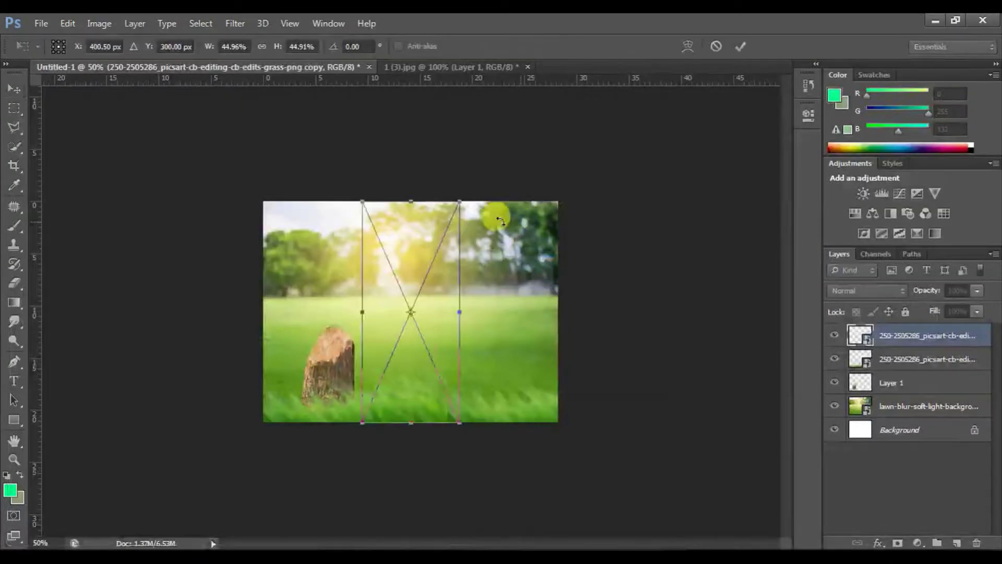
left_click_drag(459, 202, 426, 230)
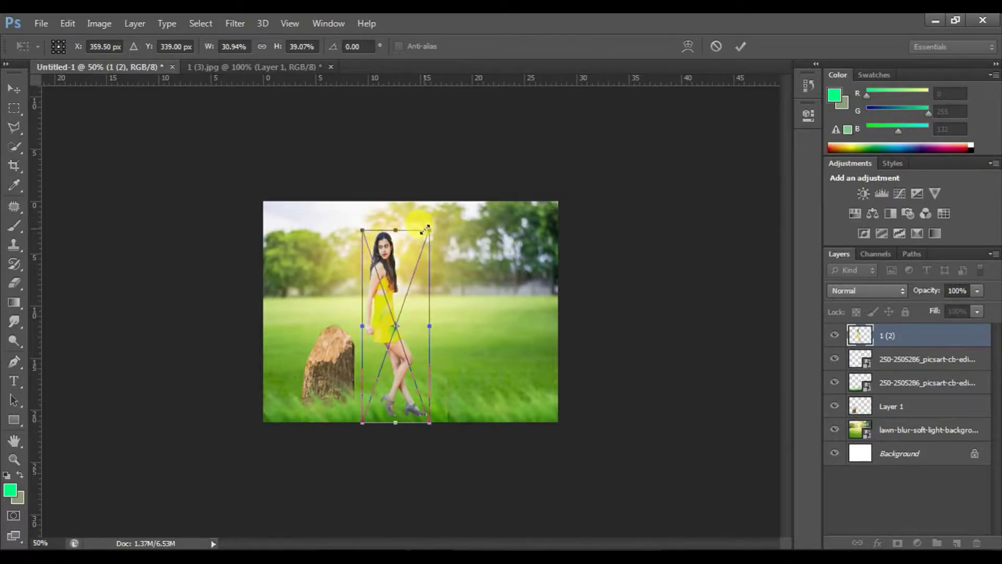
left_click(17, 82)
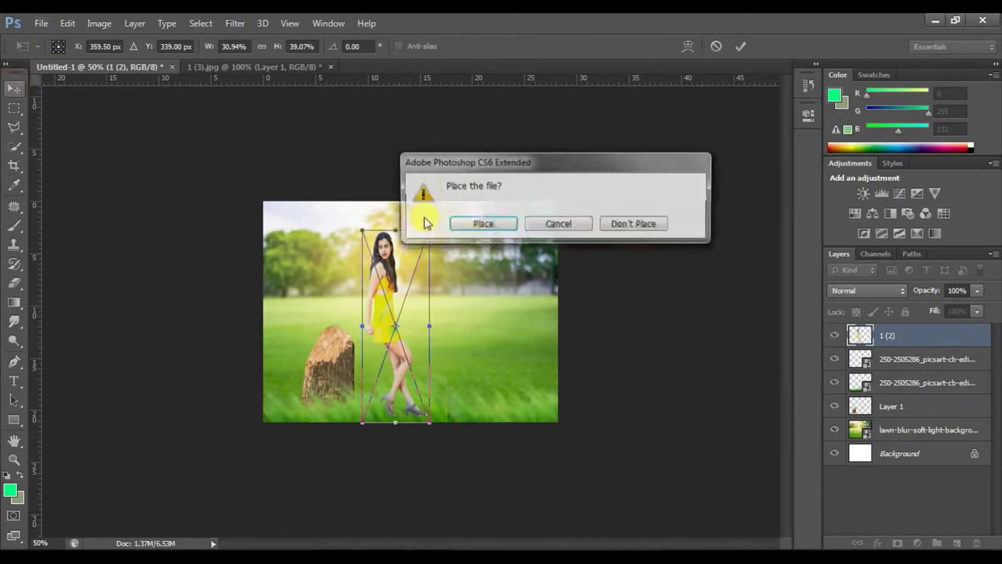
left_click(484, 219)
Position the woman so she leans against the tree stump, and move both grass layers above her layer 1 (2)
left_click_drag(378, 322, 348, 317)
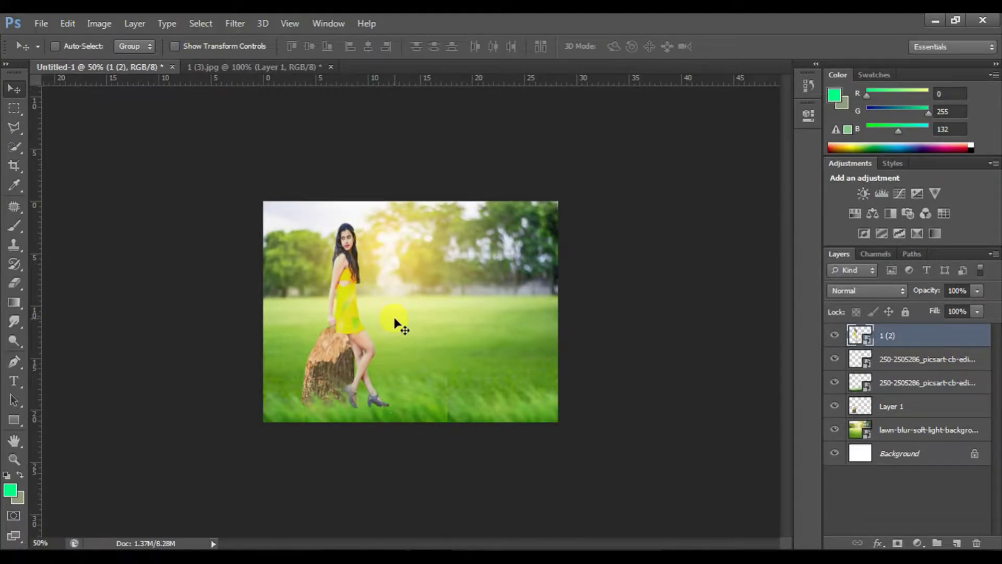
key("ctrl+plus")
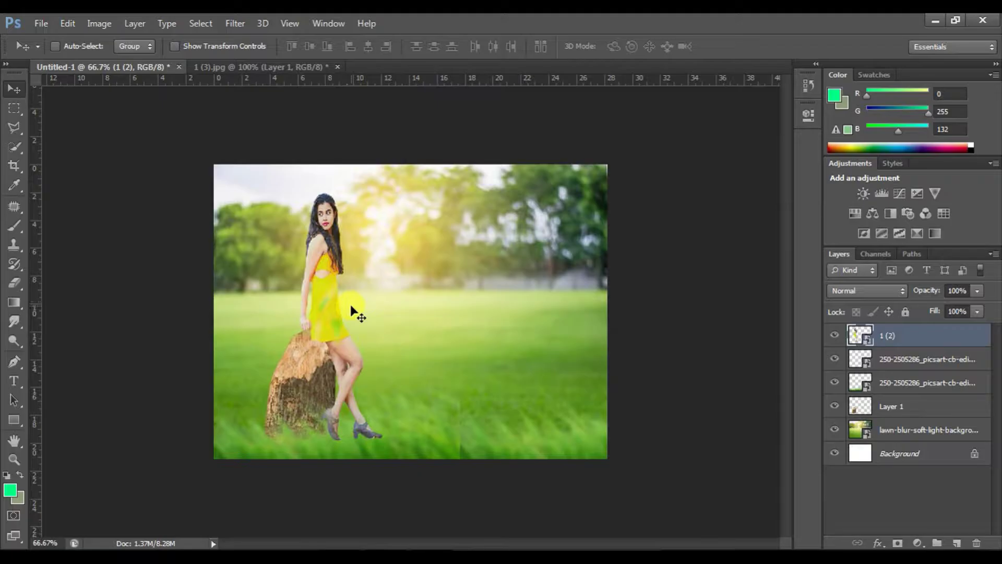
key("Right")
key("Right")
key("Right")
key("Right")
key("Right")
key("Right")
key("Right")
key("Right")
key("Right")
key("Right")
key("Right")
key("Right")
key("Right")
key("Right")
key("Right")
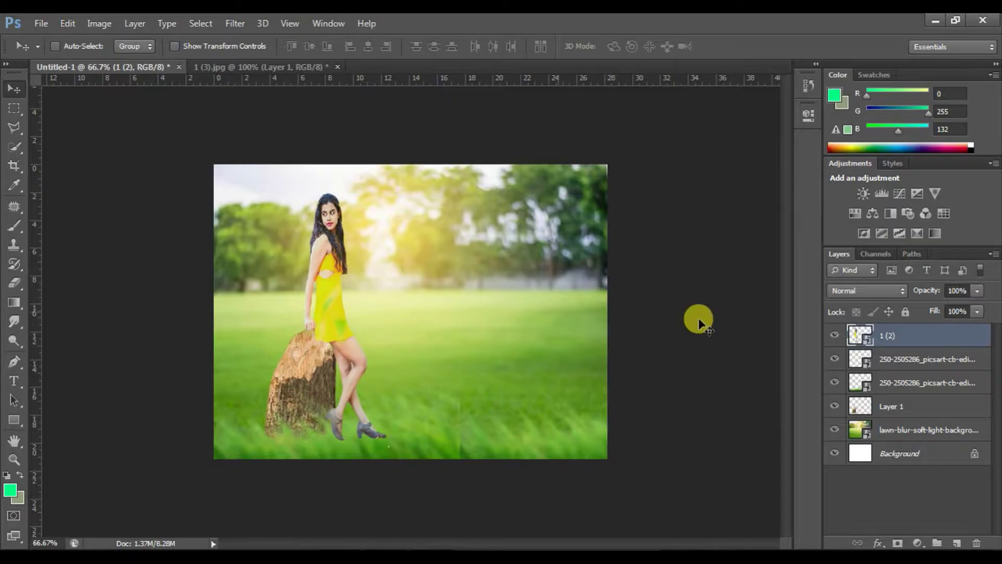
left_click_drag(883, 381, 890, 334)
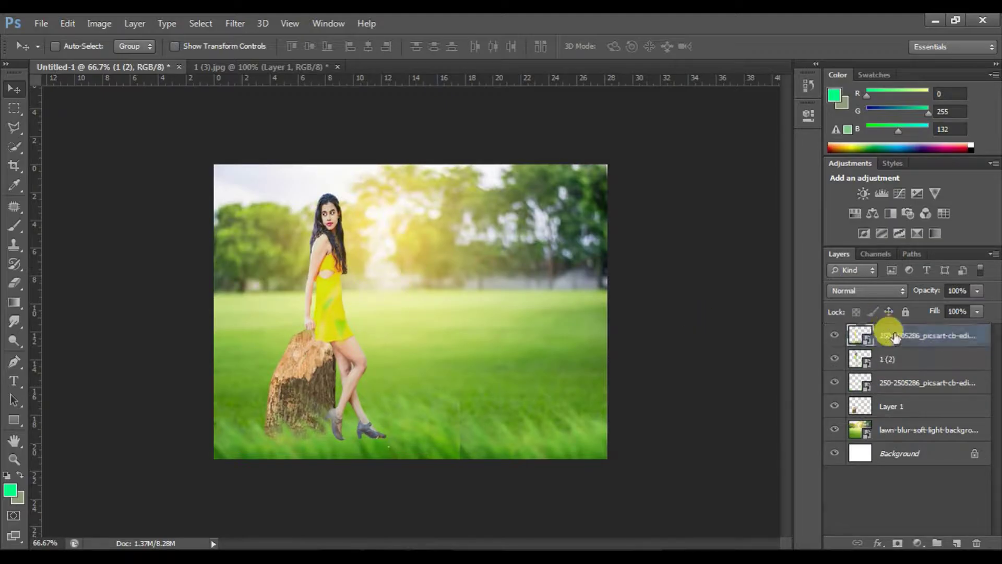
left_click_drag(896, 375, 895, 336)
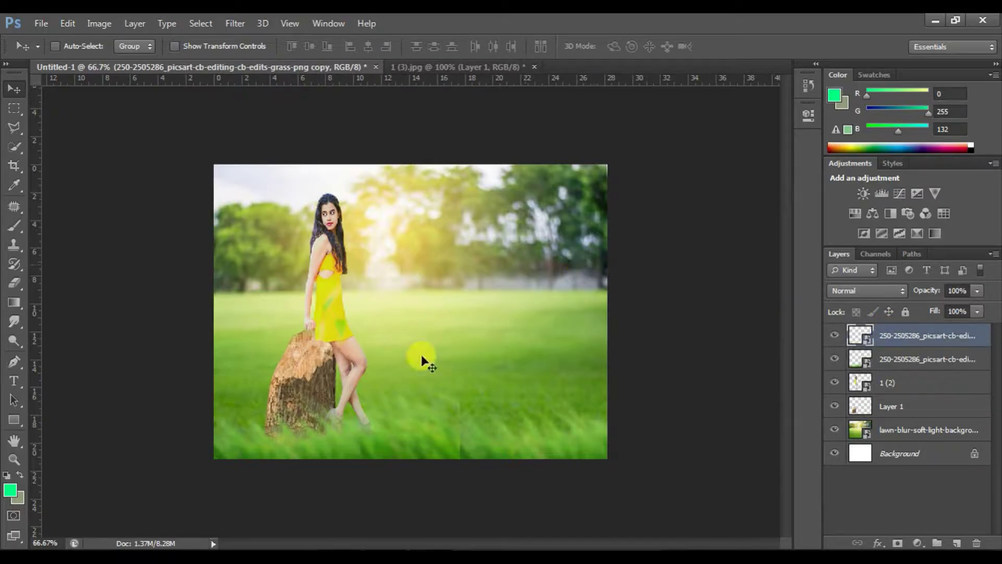
Enlarge the grass on the canvas's lower-left side to 112.77% width and 121.65% height
right_click(400, 434)
left_click(416, 443)
key("ctrl+t")
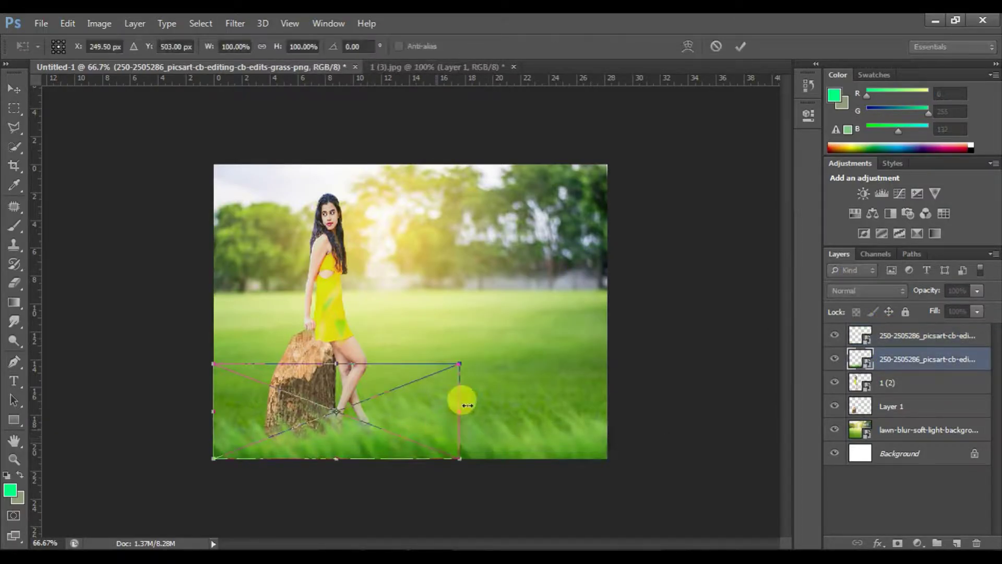
left_click_drag(470, 359, 490, 342)
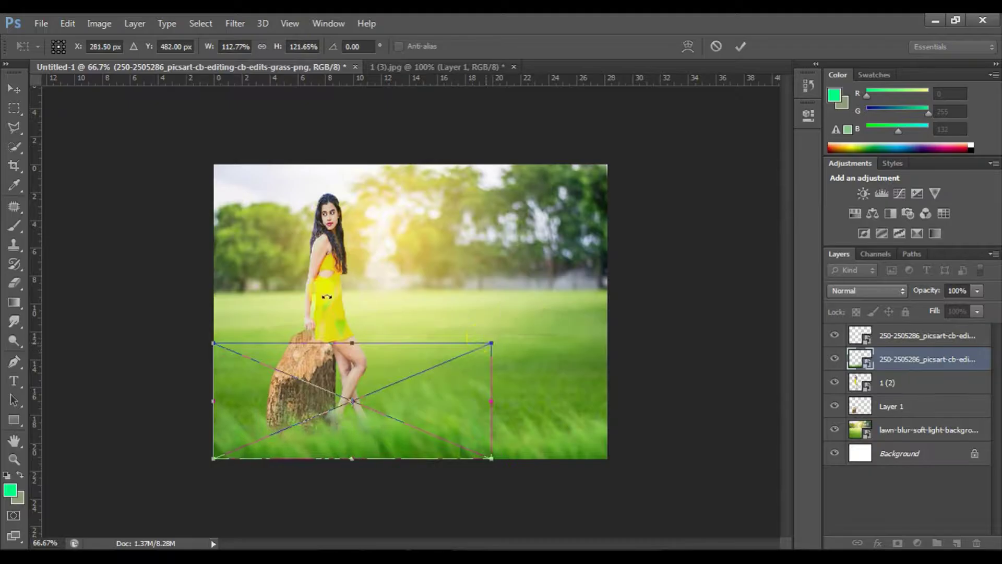
left_click(14, 89)
left_click(483, 226)
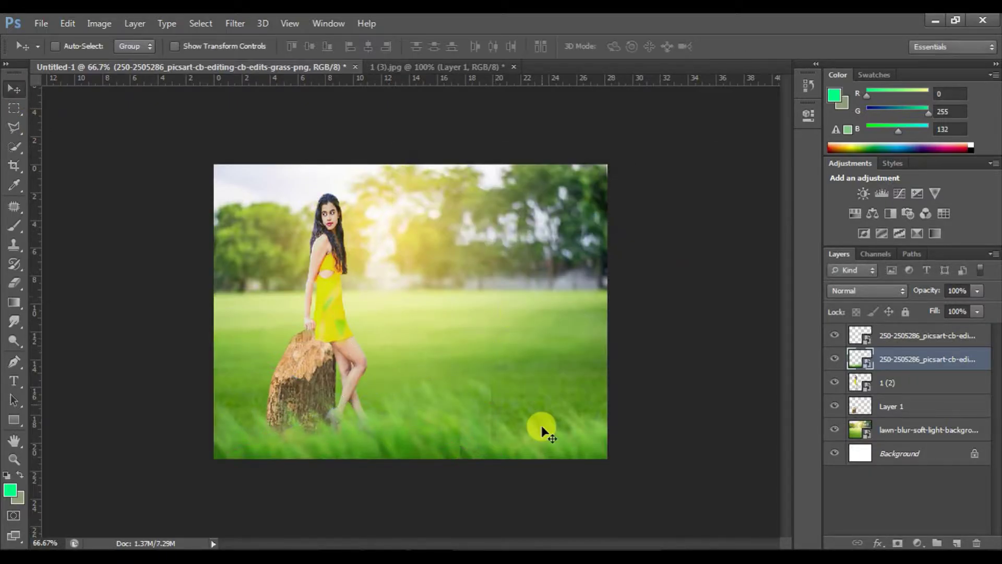
Stretch the grass copy on the canvas's lower-right side to 130.93% height, keeping its width at 100%
right_click(545, 438)
left_click(556, 445)
key("ctrl+t")
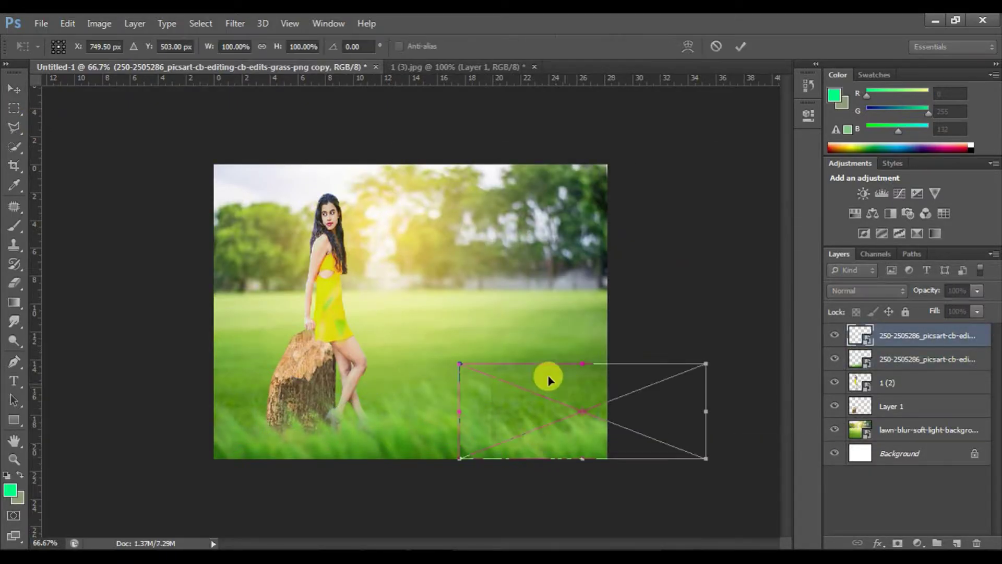
left_click_drag(583, 363, 583, 333)
left_click(10, 87)
left_click(491, 223)
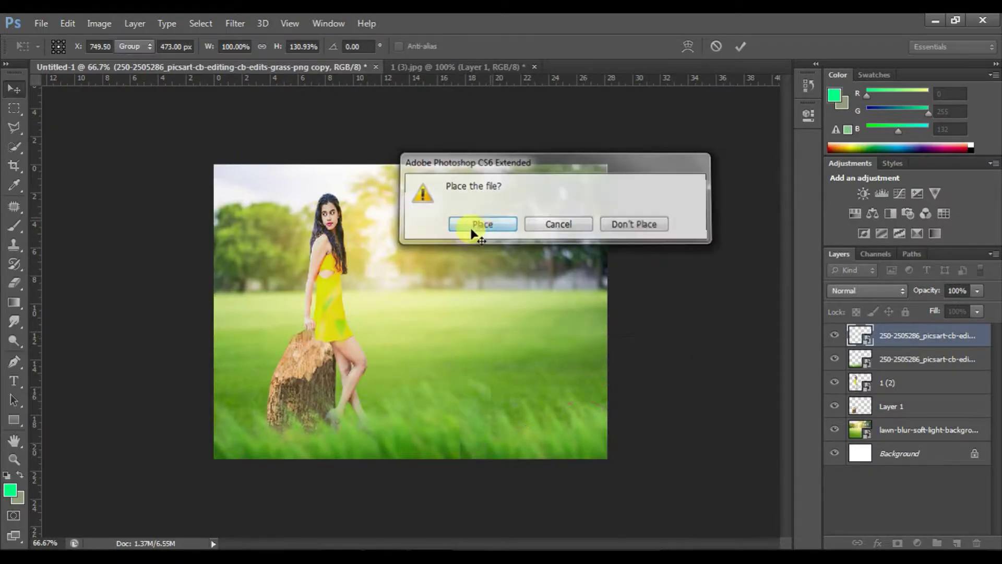
Place the image 1 (5) of the crouching man at the canvas's right edge and flip it horizontally to face the woman
left_click(48, 29)
left_click(103, 264)
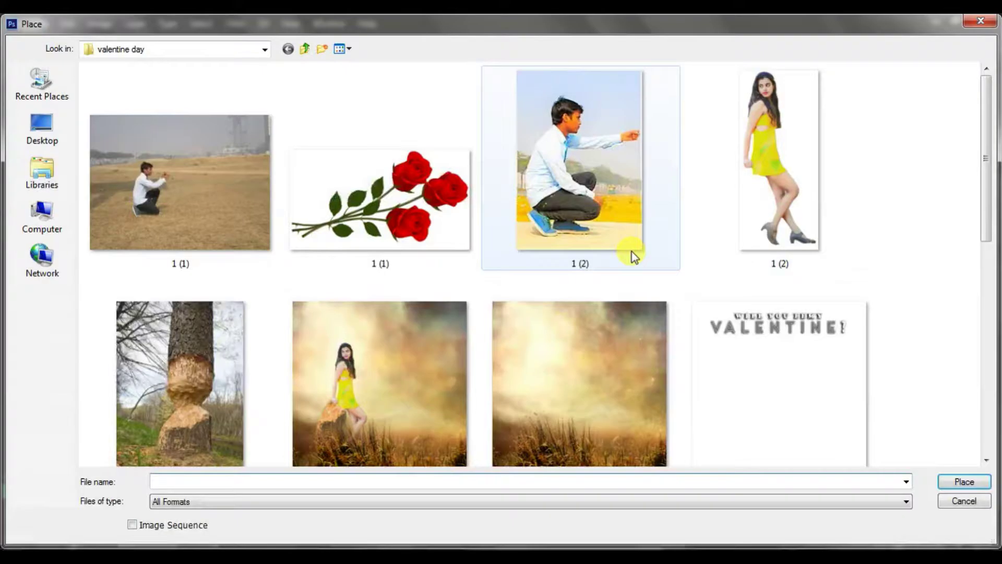
scroll(812, 299, "down", 3)
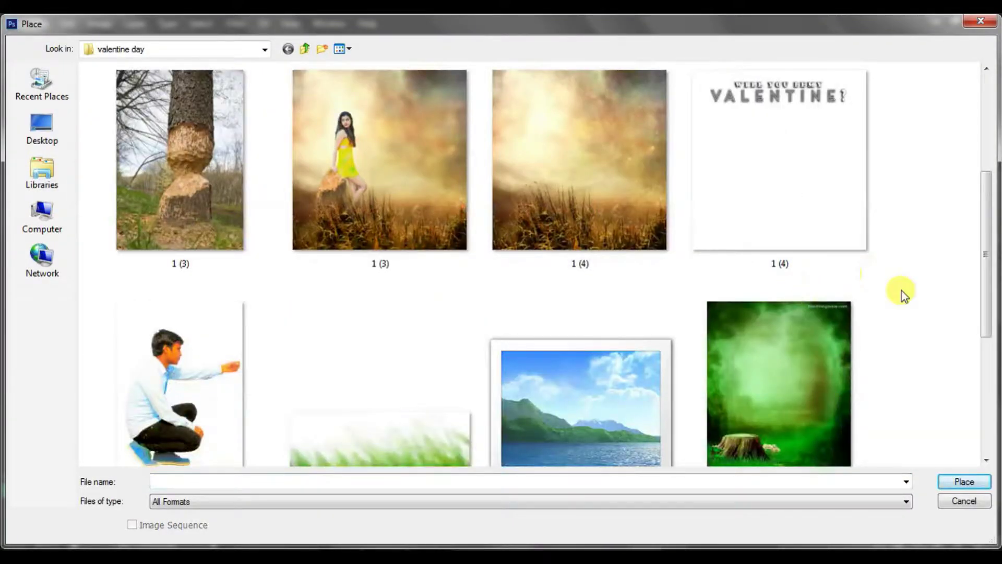
scroll(905, 295, "down", 3)
left_click(155, 168)
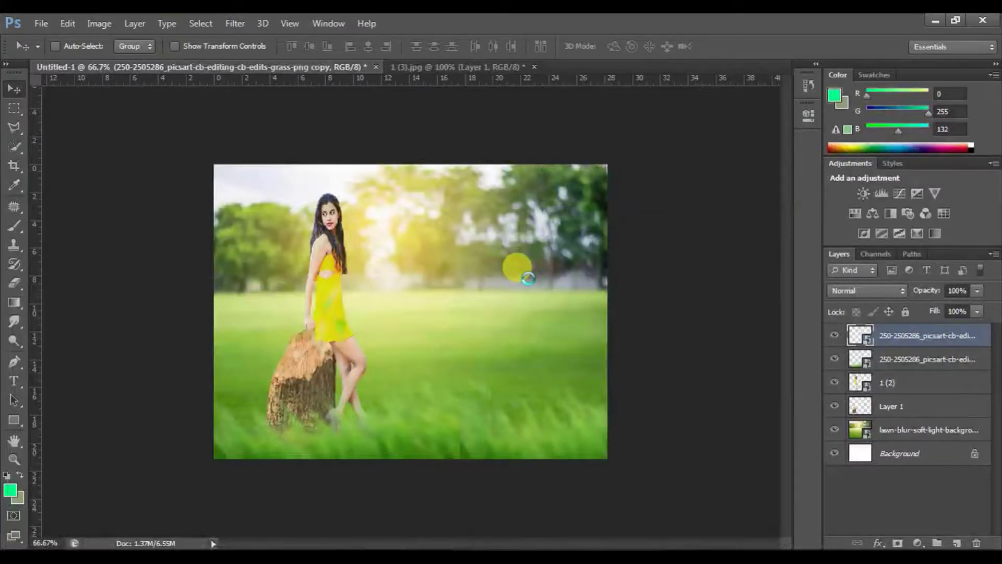
left_click_drag(468, 284, 562, 283)
right_click(520, 286)
left_click(570, 493)
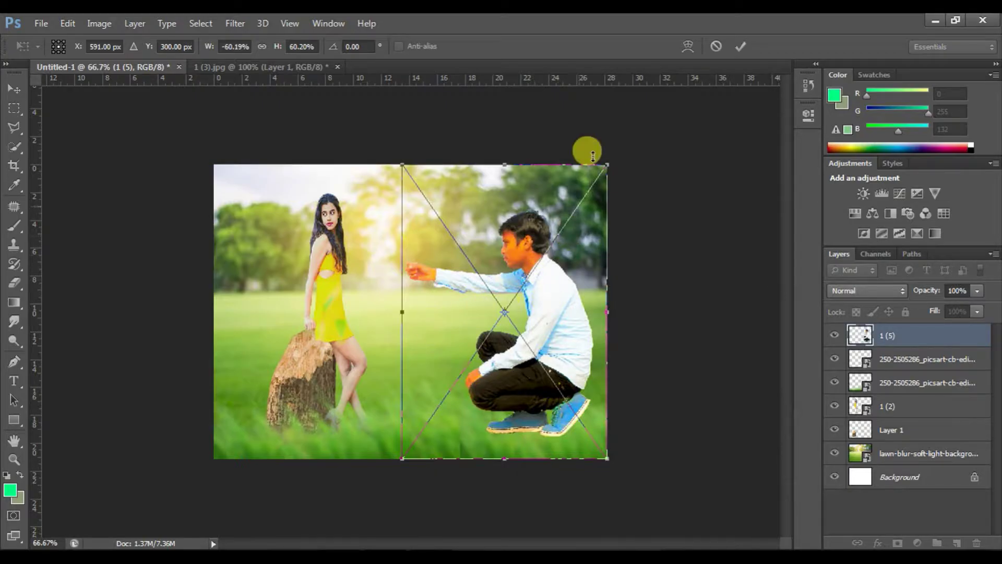
Scale the crouching man to 44.27% width and 45.95% height, move him slightly up to X 536 px, Y 347 px, and apply the placement
left_click_drag(605, 164, 552, 235)
left_click_drag(495, 272, 488, 253)
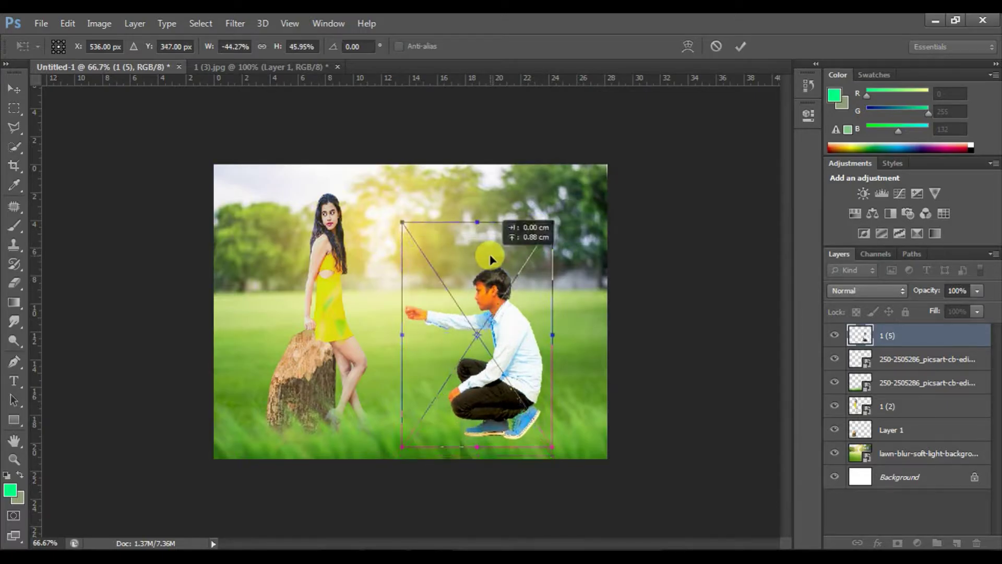
left_click(14, 88)
left_click(475, 222)
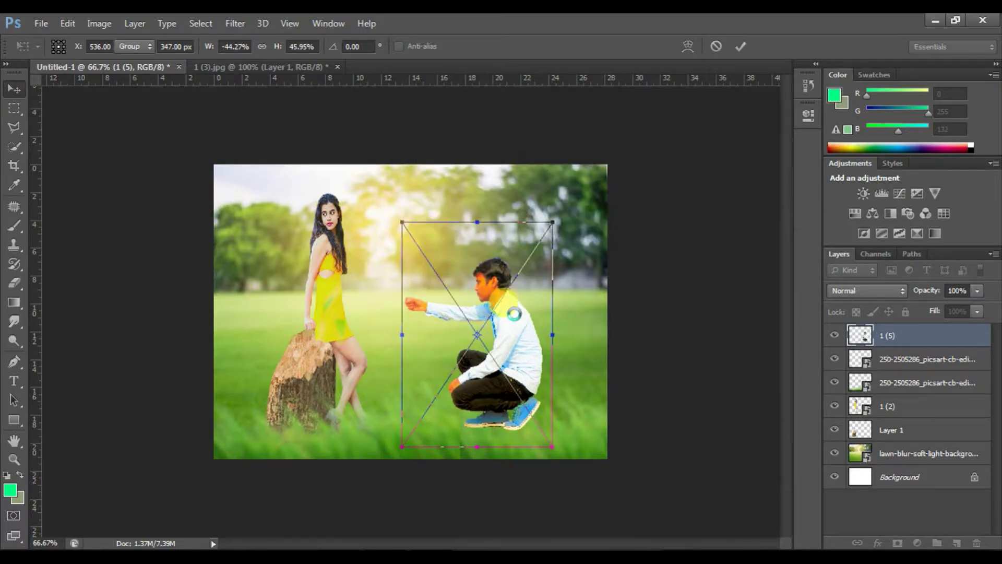
Nudge the crouching man to X 531 px, Y 350 px and move his layer 1 (5) beneath both grass layers
left_click_drag(505, 324, 502, 326)
left_click_drag(903, 337, 898, 382)
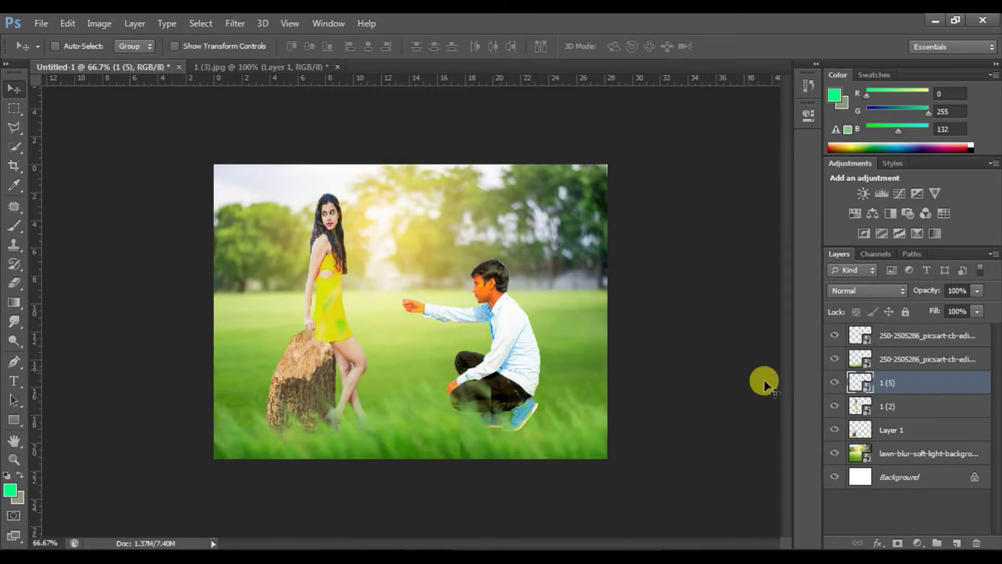
Widen the leaning woman to 35.56% width and 39.07% height at X 267 px, Y 315 px, and apply the transform
right_click(339, 304)
left_click(355, 310)
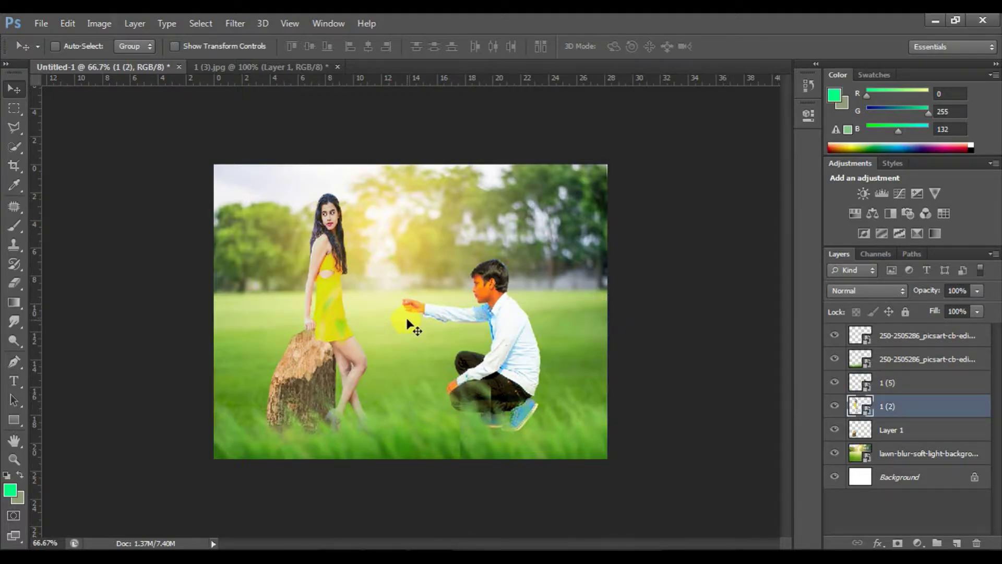
key("ctrl+t")
left_click_drag(392, 319, 368, 323)
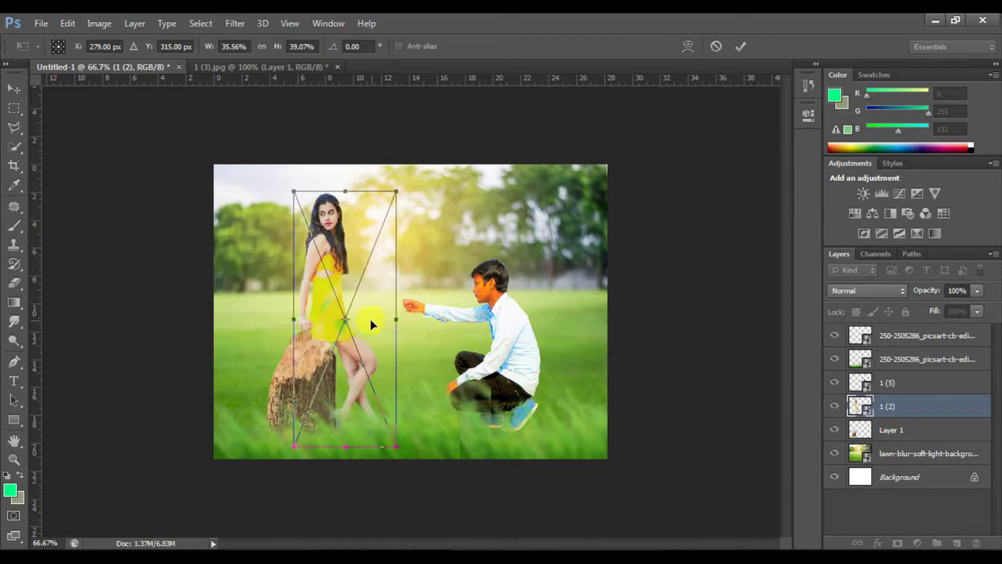
left_click(13, 89)
left_click(479, 225)
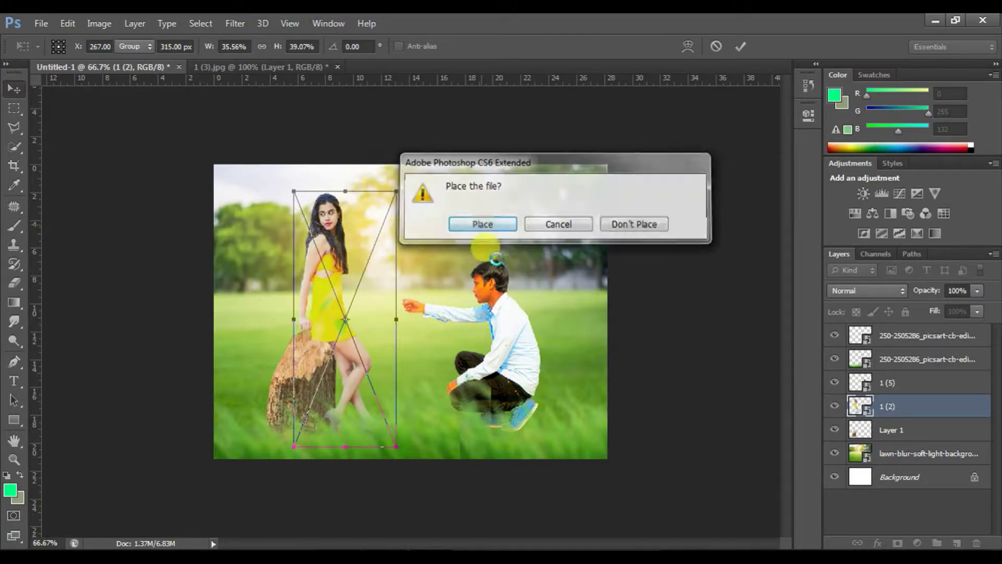
Scale the crouching man down to 40.67% width and 43.83% height at X 518.50 px, Y 360.50 px, and apply the transform
right_click(500, 297)
left_click(515, 303)
left_click(512, 320)
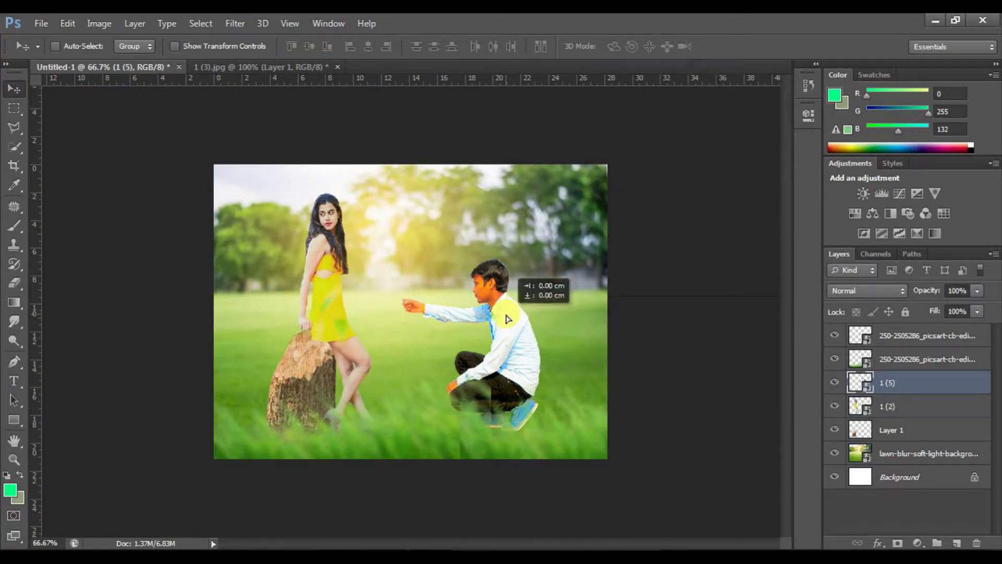
key("ctrl+t")
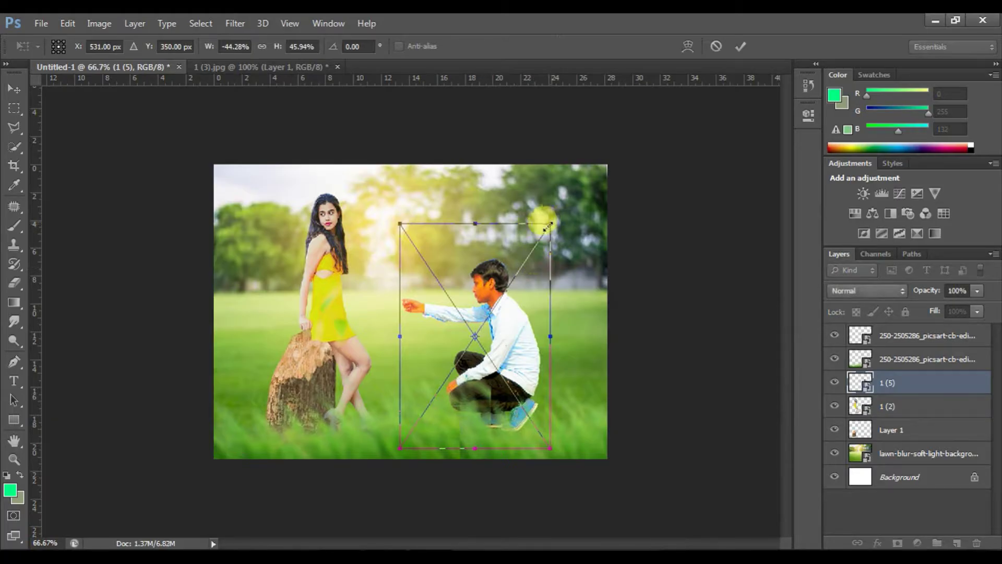
left_click_drag(548, 226, 538, 234)
left_click(15, 94)
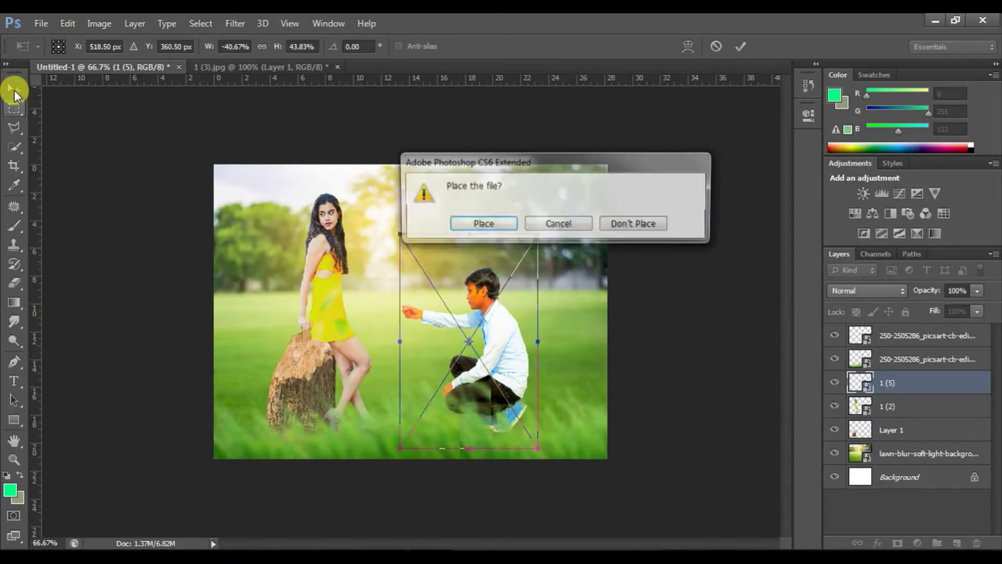
left_click(502, 225)
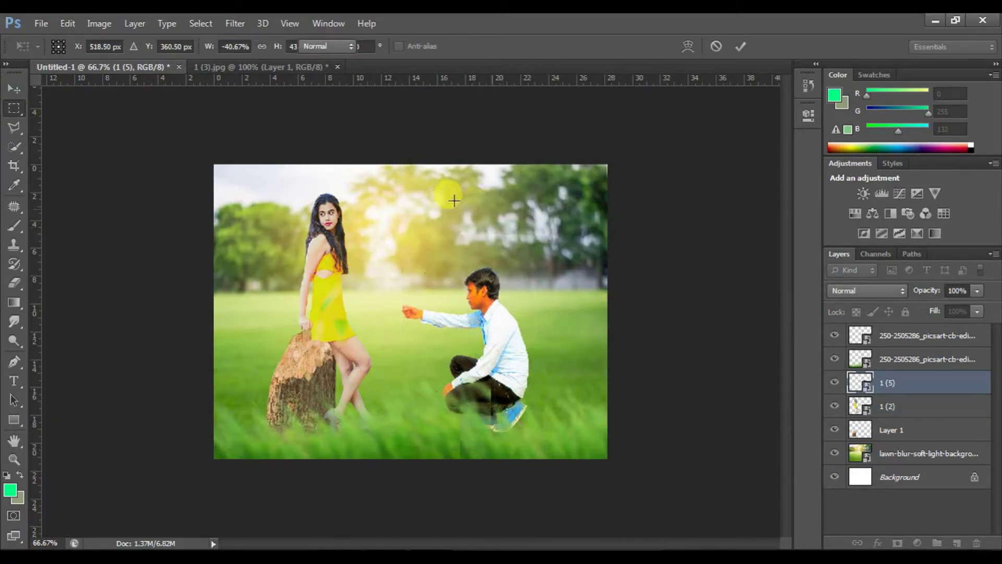
Place the image 1 (1) of the three red roses from the valentine day folder
left_click(41, 24)
left_click(102, 258)
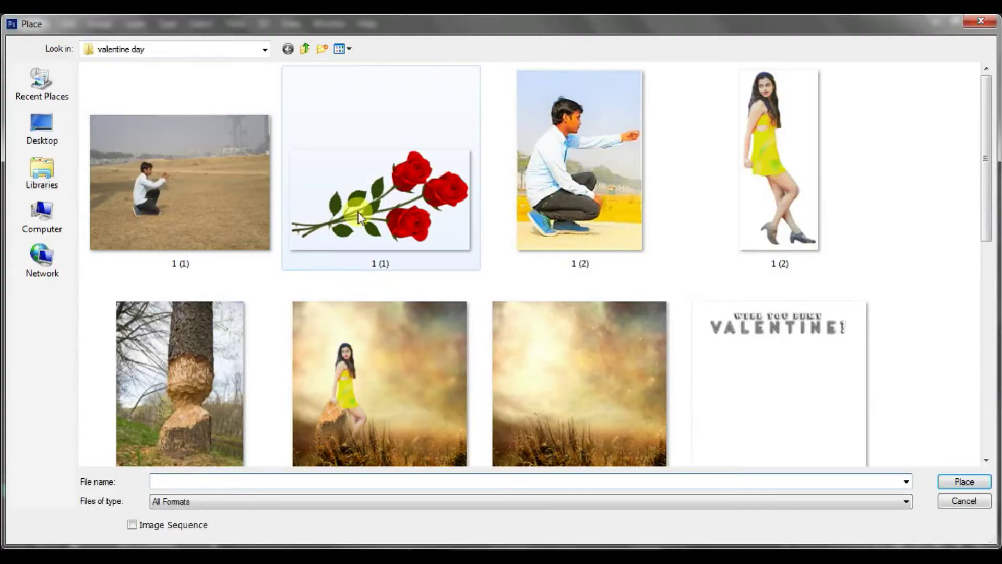
double_click(358, 212)
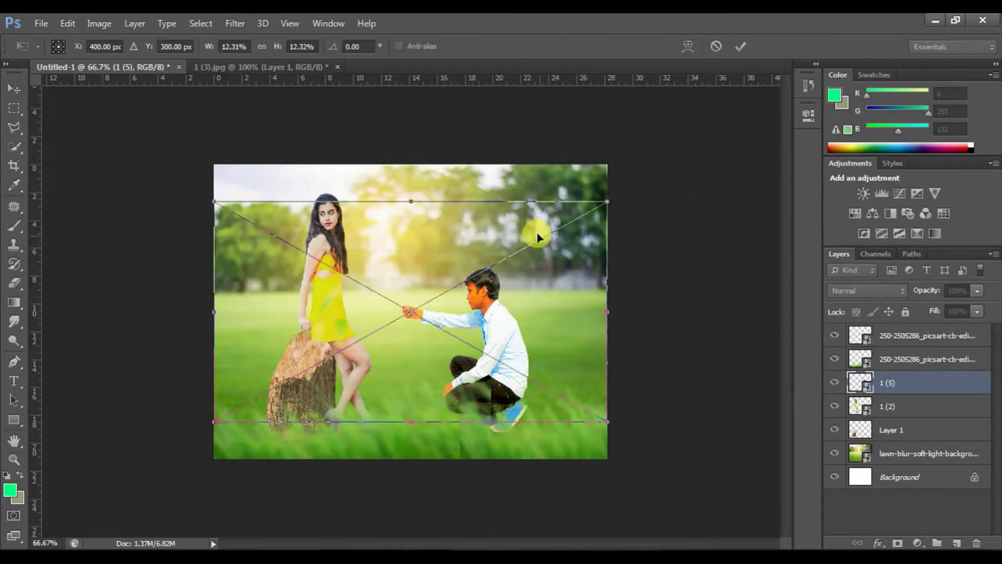
Shrink the roses to 5.89% width and 6.79% height, and rotate them upright to -86.15° near the man's hand
left_click_drag(608, 202, 403, 300)
left_click_drag(369, 252, 263, 292)
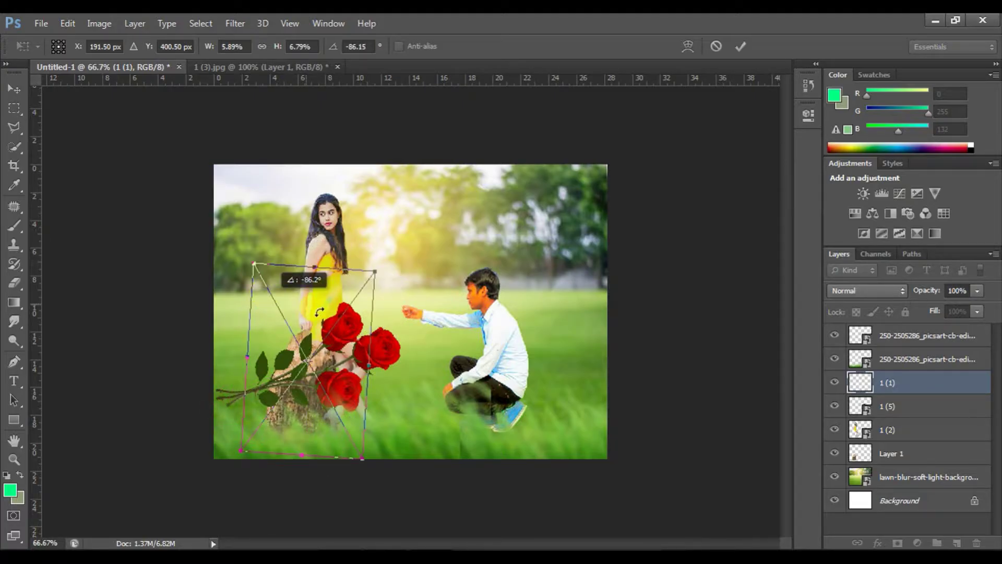
left_click_drag(319, 312, 411, 257)
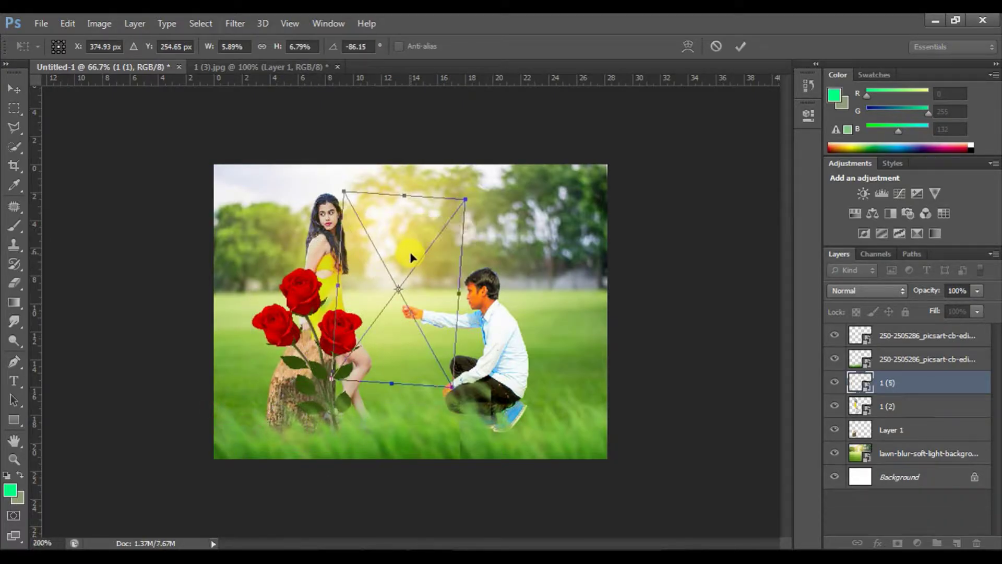
Reduce the roses further to 2.14% width and 2.41% height over the man's outstretched hand
key("ctrl+plus")
key("ctrl+plus")
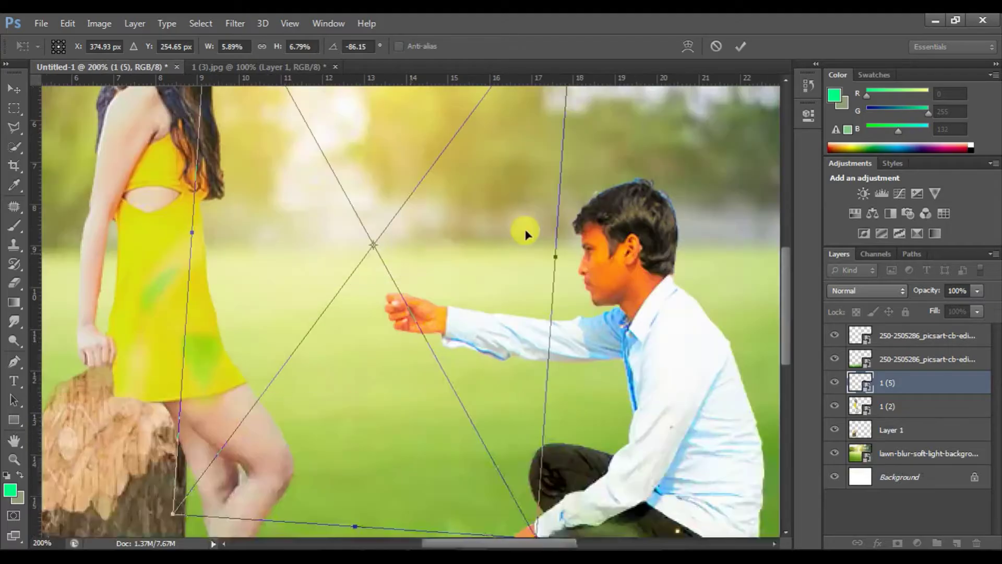
left_click_drag(520, 189, 521, 251)
left_click_drag(563, 121, 558, 185)
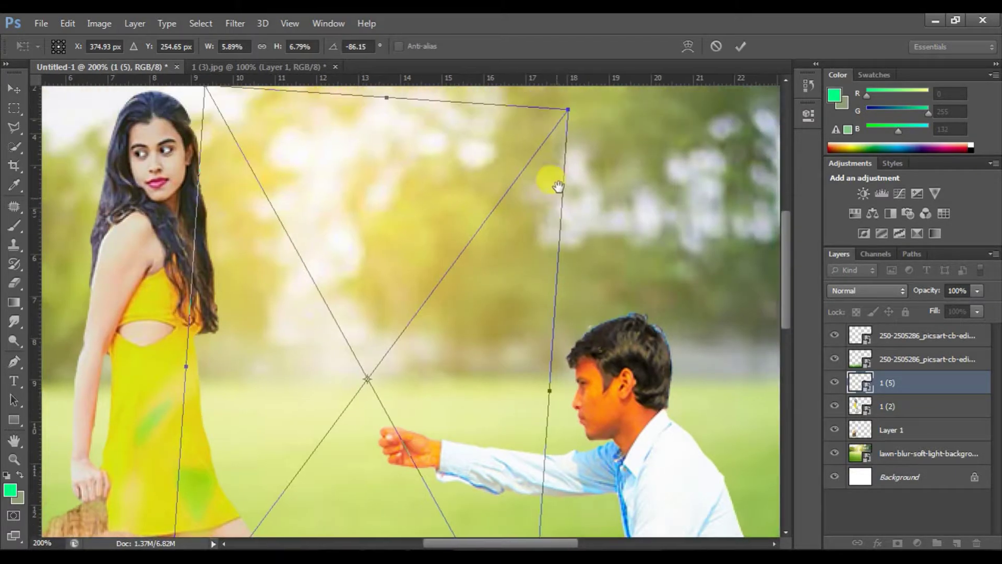
left_click_drag(567, 108, 310, 418)
left_click_drag(259, 454, 500, 284)
key("ctrl+plus")
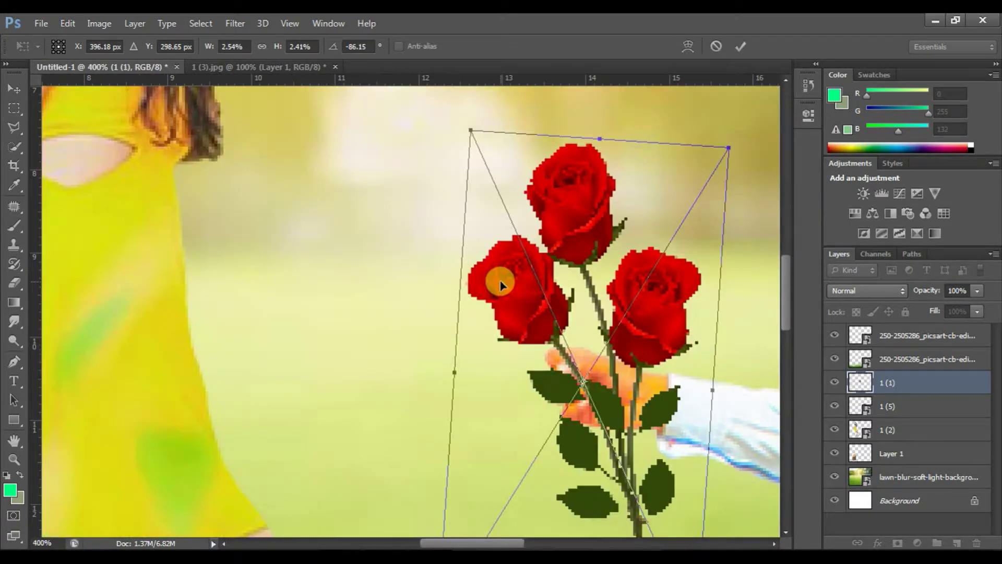
left_click_drag(585, 266, 460, 237)
left_click_drag(460, 108, 479, 241)
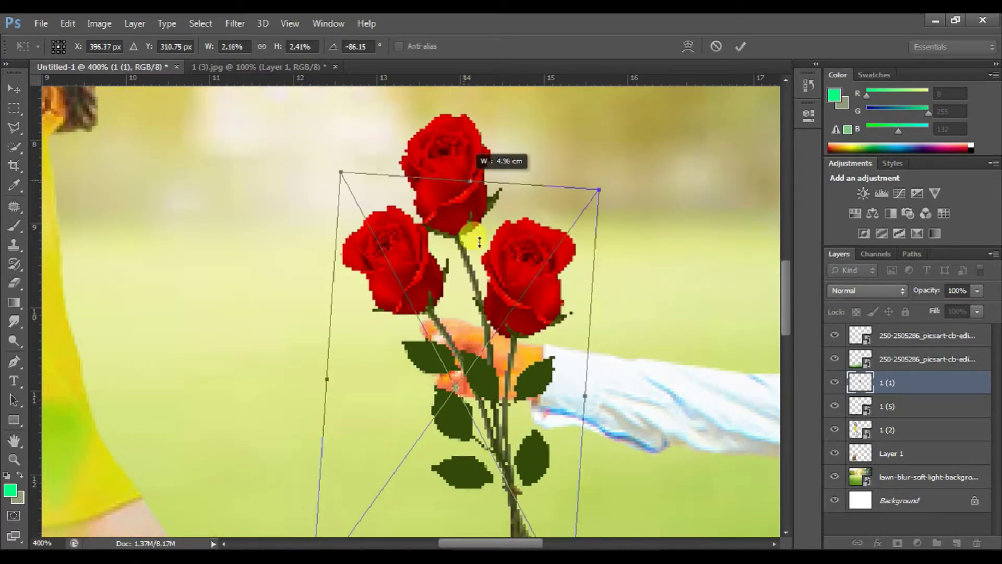
Position the rose stems over the man's fist at X 382 px, Y 285.19 px, and apply the placement
left_click_drag(483, 302, 454, 223)
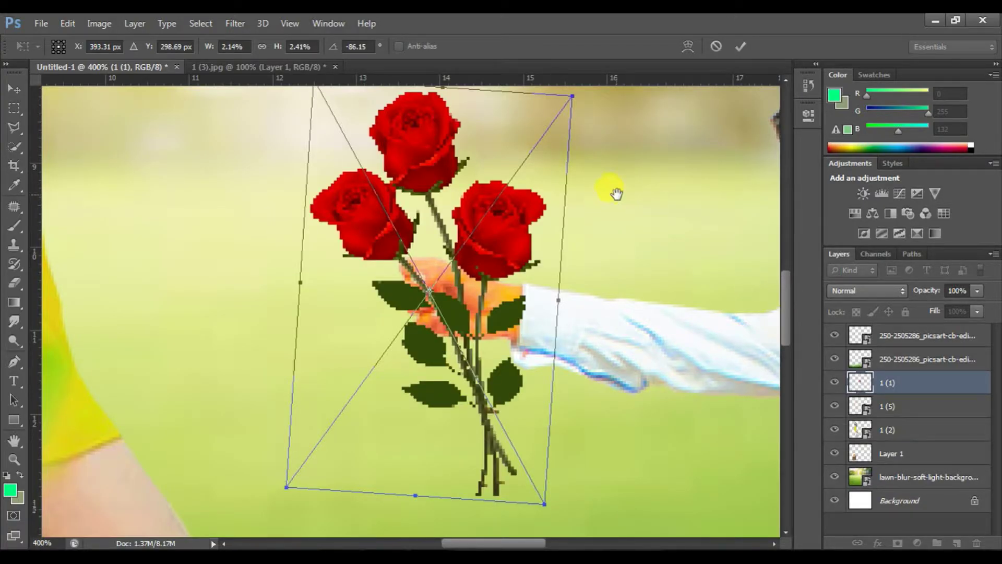
scroll(616, 193, "up", 1)
left_click_drag(470, 216, 432, 167)
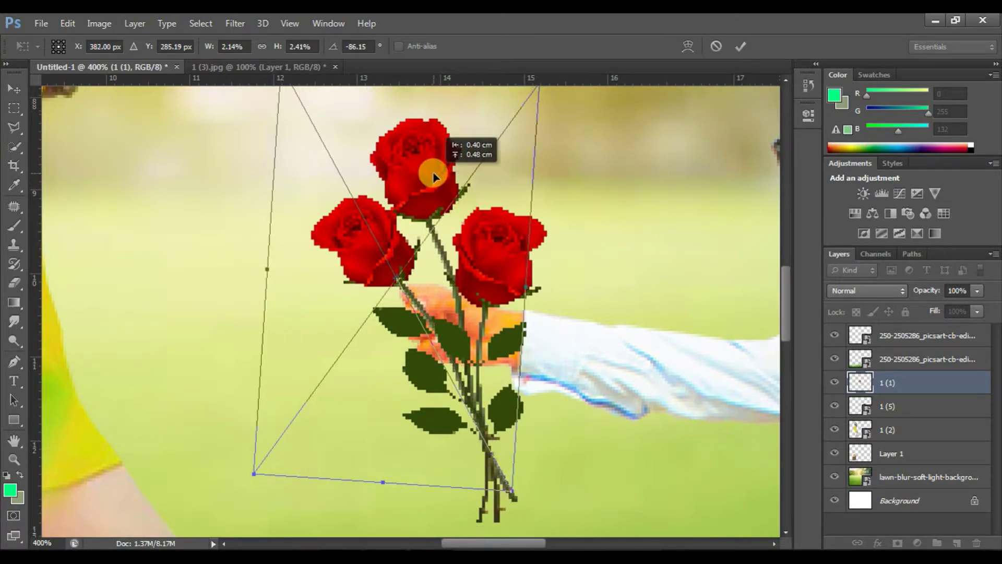
left_click(10, 91)
left_click(464, 226)
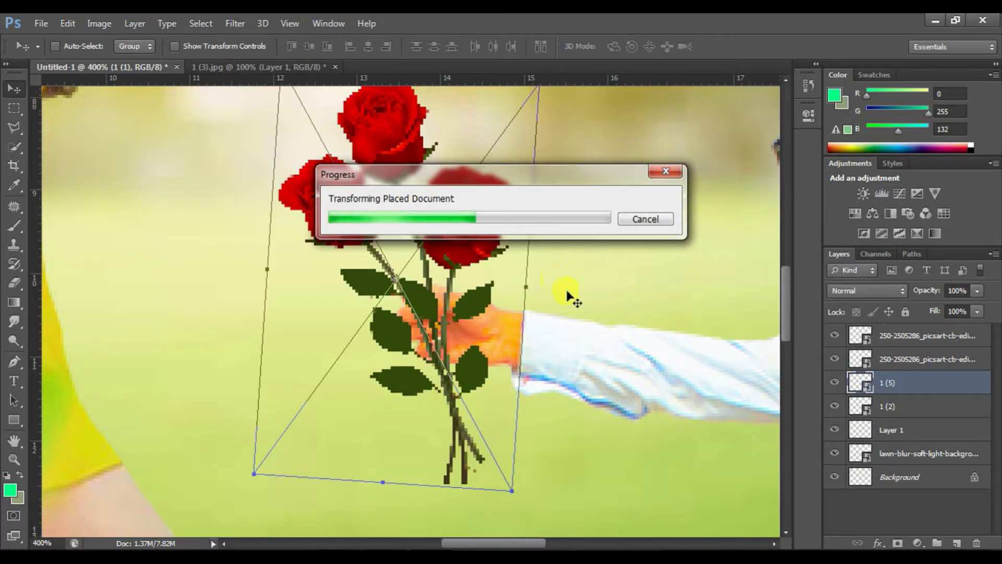
Nudge the roses to X 384 px, Y 280.19 px, rotate them to -88.99°, and apply the transform
left_click_drag(423, 264, 420, 248)
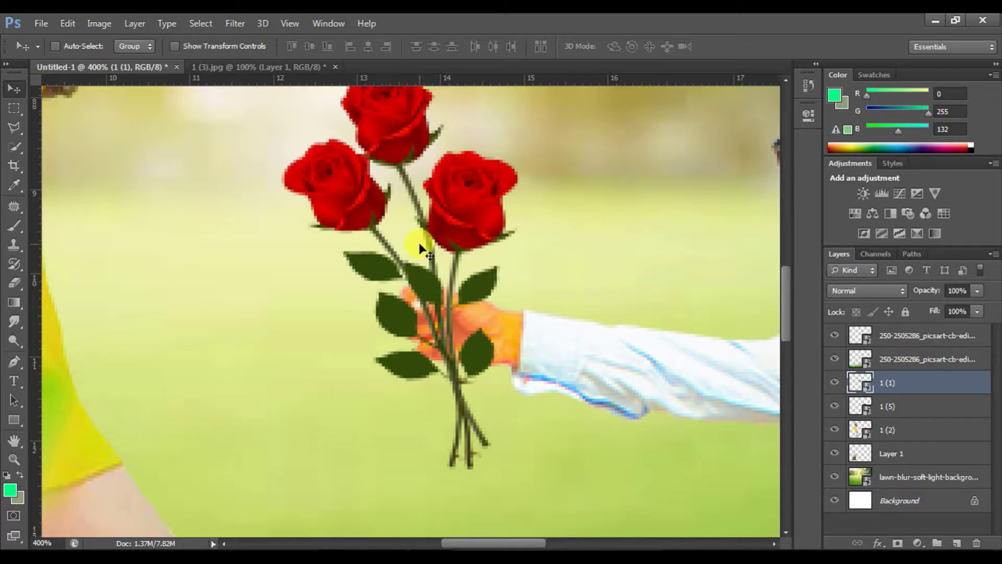
key("ctrl+t")
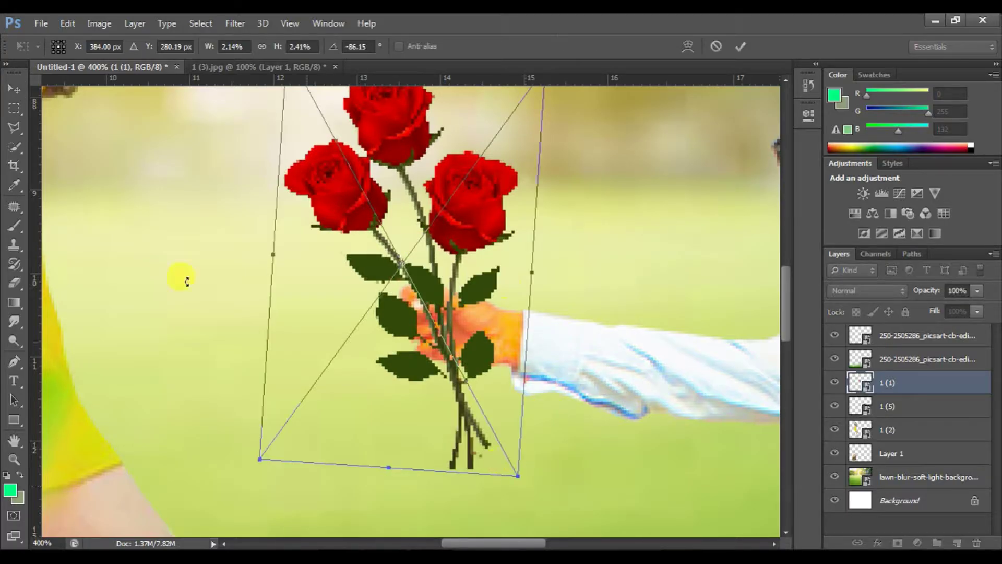
left_click_drag(534, 494, 511, 426)
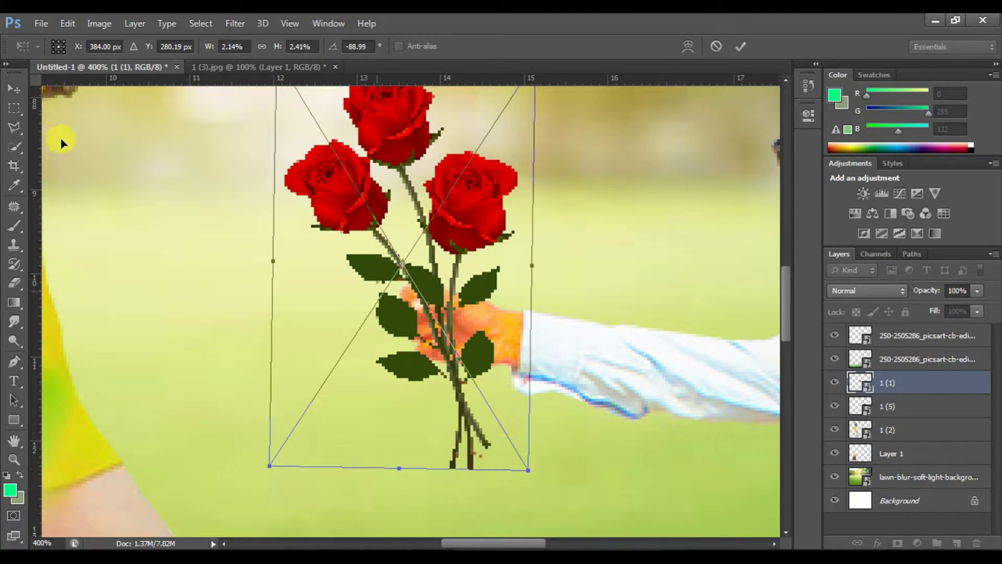
left_click(14, 89)
left_click(478, 224)
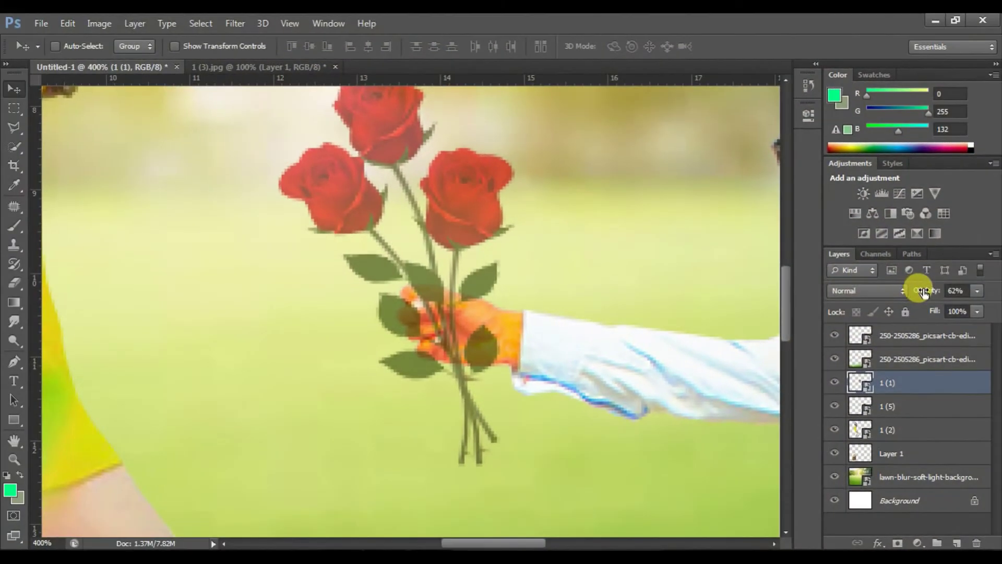
Lower the roses' opacity to 3% and outline the man's fingers with the Polygonal Lasso
left_click_drag(917, 286, 861, 291)
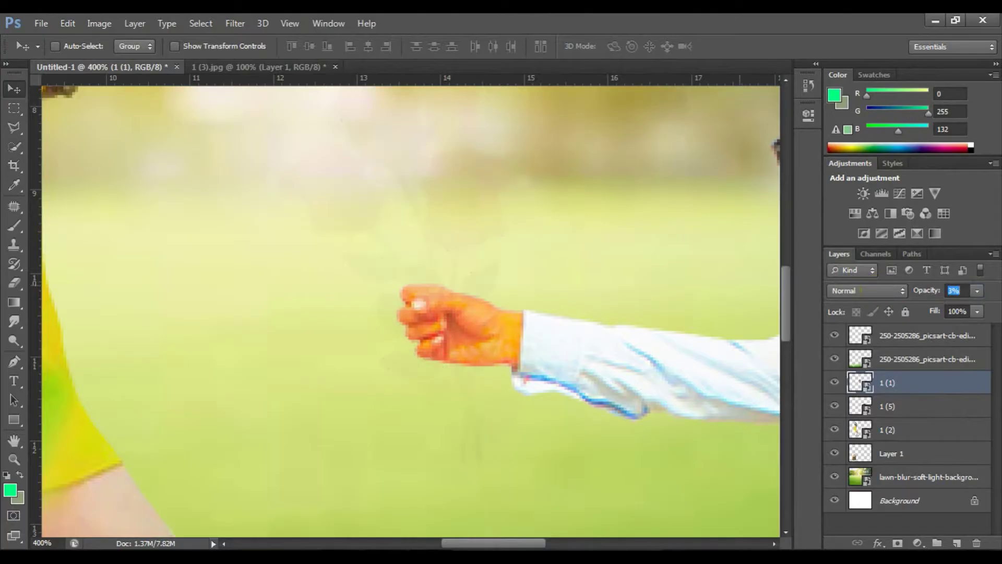
left_click(15, 140)
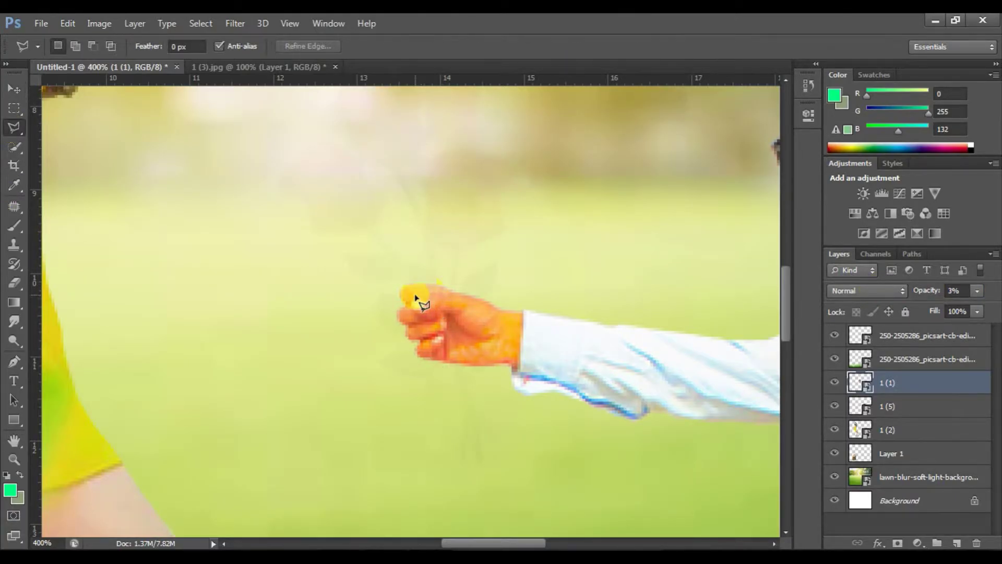
left_click(415, 295)
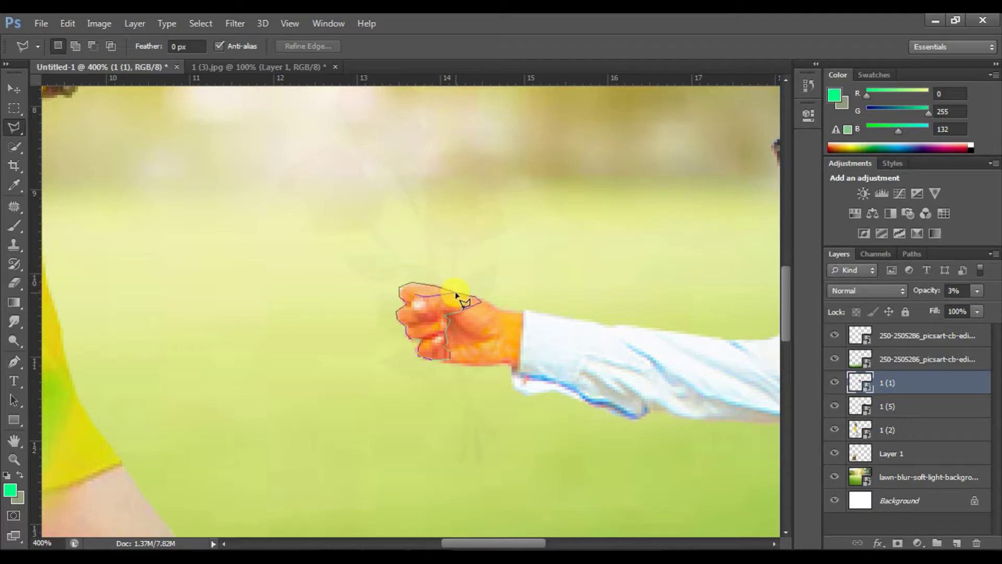
double_click(457, 296)
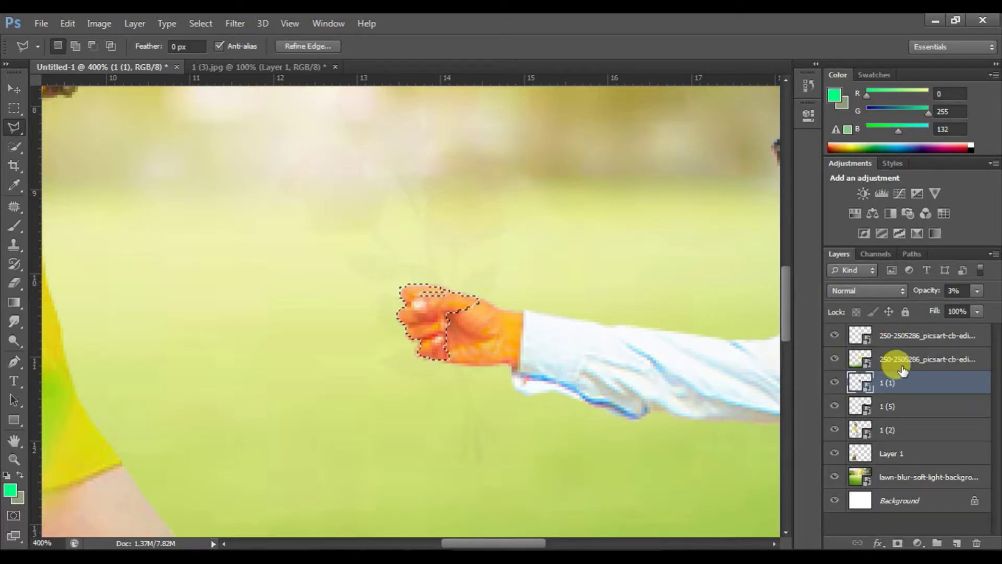
Restore the roses' opacity to 100% and try to delete the part covering the selected fingers
left_click_drag(927, 291, 997, 292)
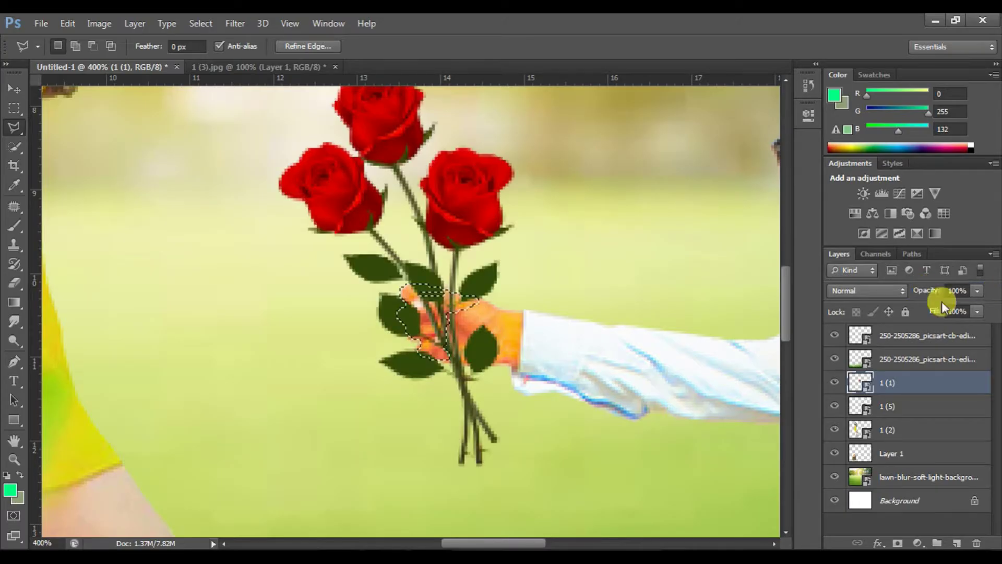
key("Delete")
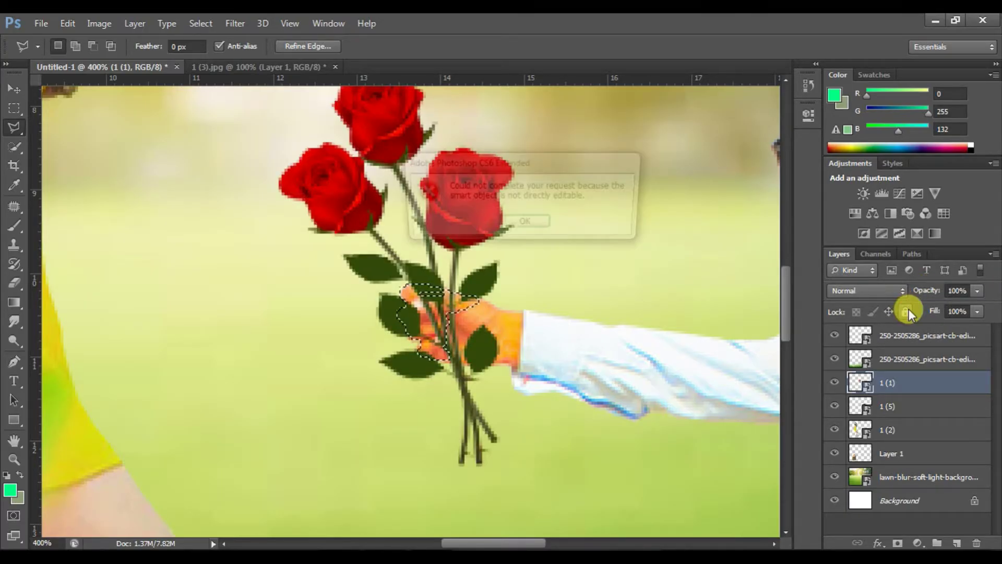
left_click(514, 225)
Rasterize the topmost grass copy layer by using the Eraser on it
left_click(892, 335)
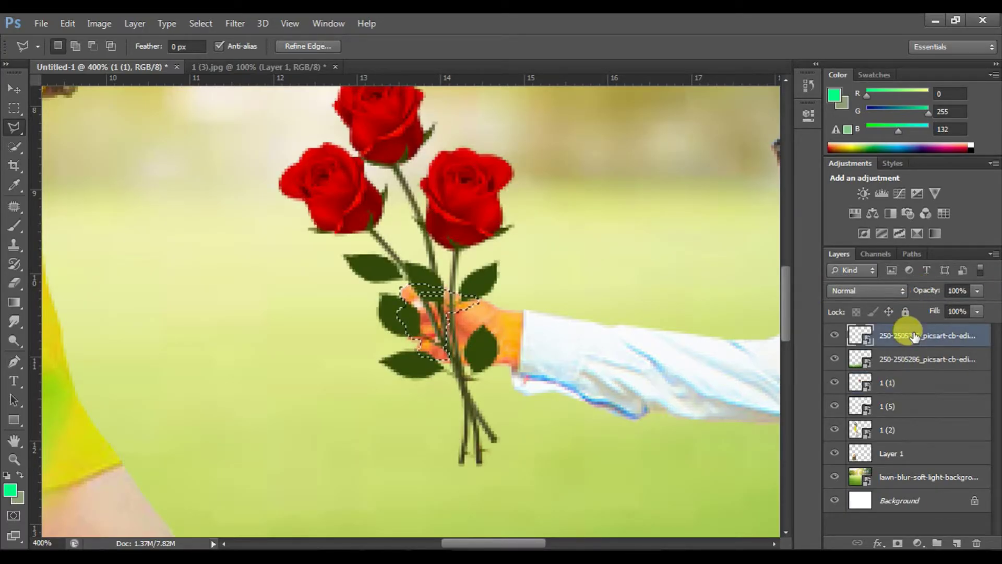
left_click(526, 221)
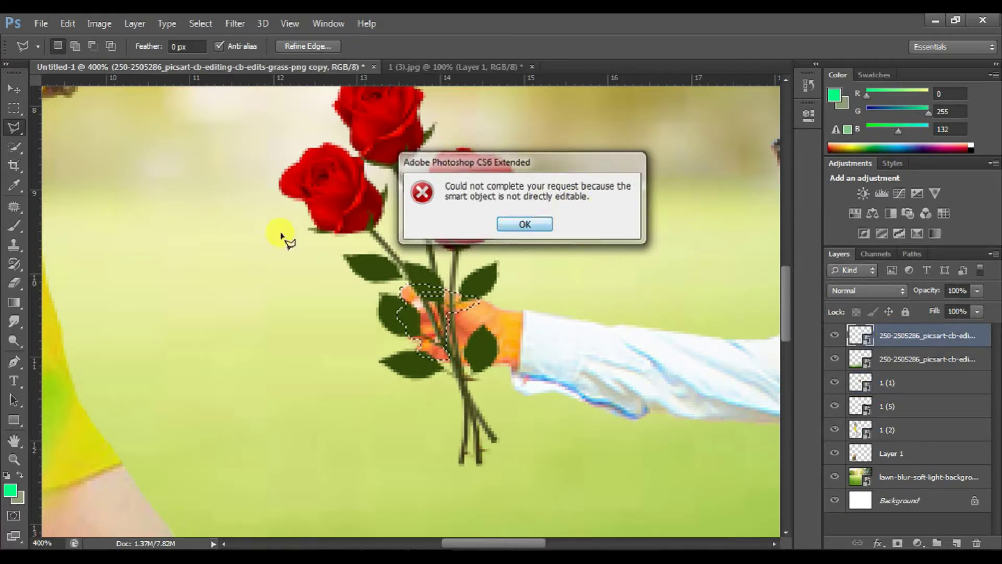
left_click(14, 283)
left_click(424, 283)
left_click(515, 235)
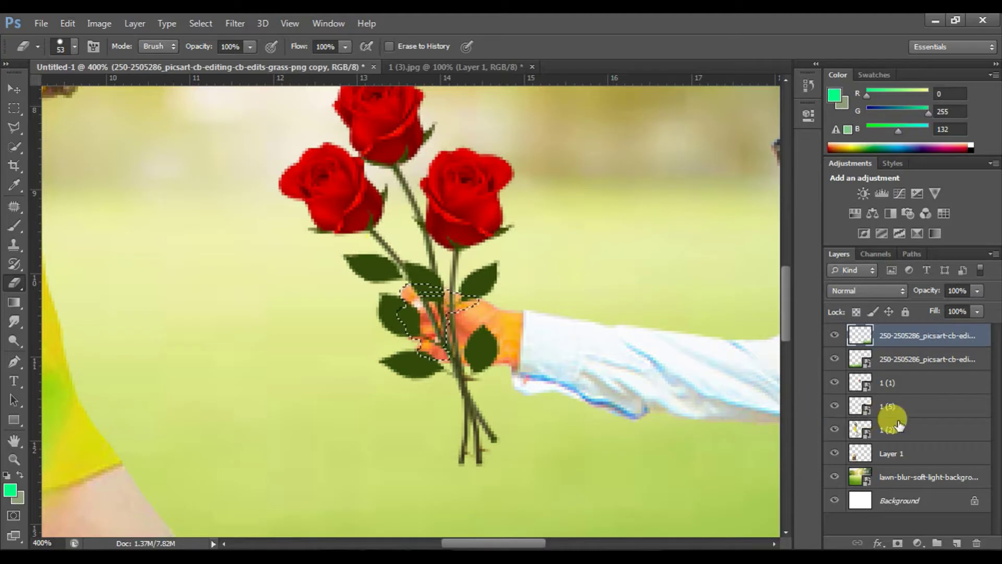
Rasterize the roses layer 1 (1) and erase the stems and leaves inside the finger selection
left_click(890, 405)
left_click(891, 388)
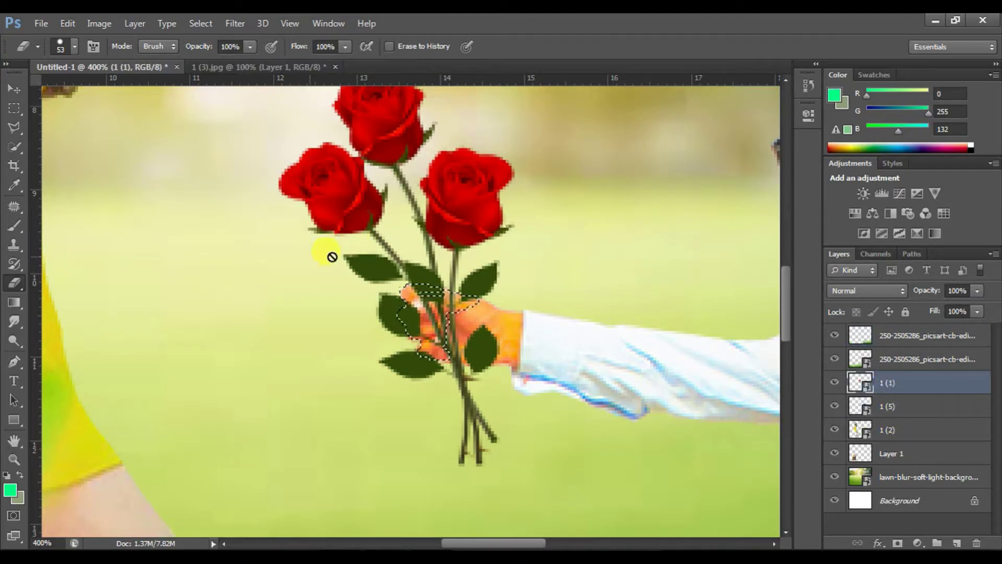
left_click(425, 293)
left_click(524, 231)
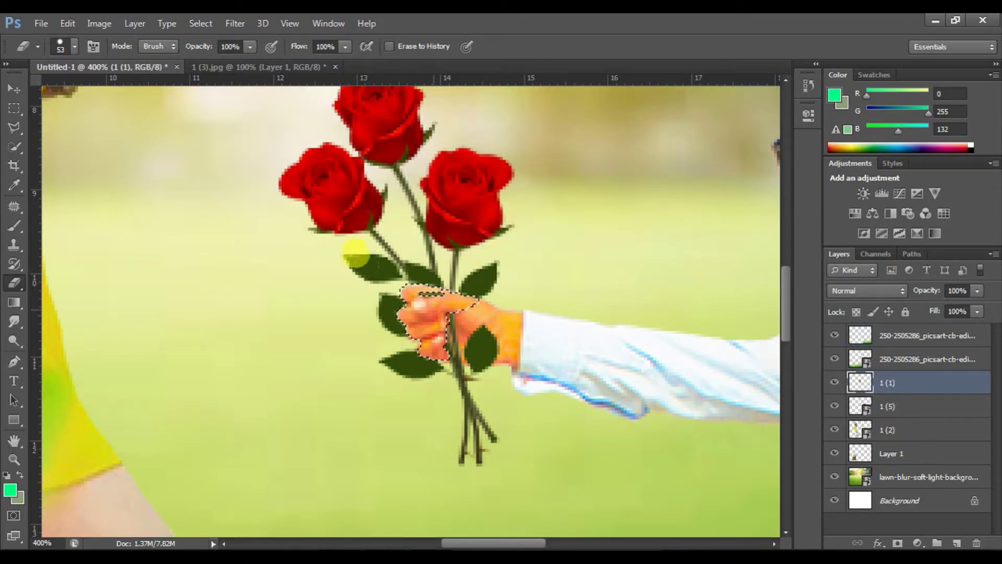
Drop the finger selection and undo the erasing of the stems and leaves over the man's fingers
left_click(10, 128)
left_click(204, 202)
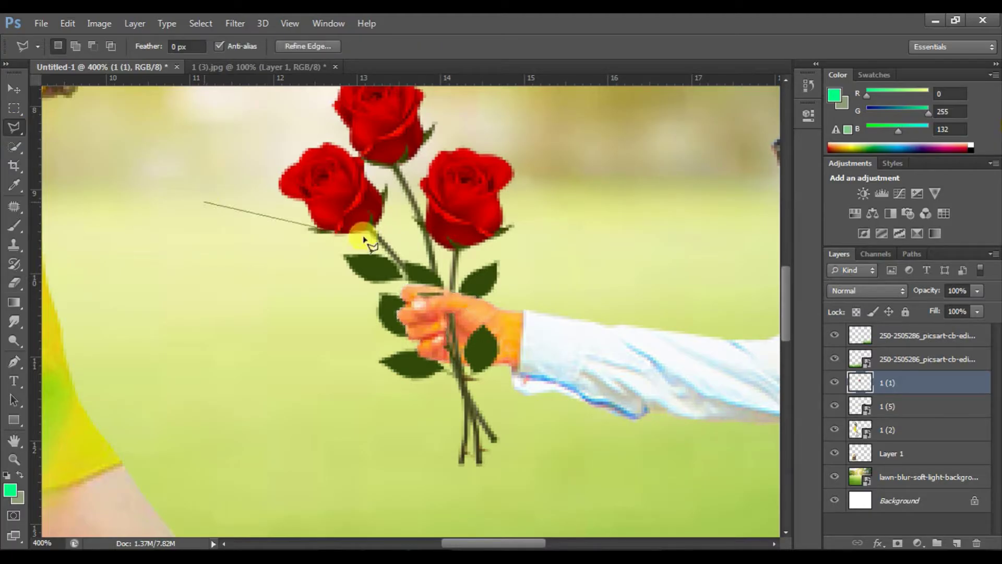
double_click(401, 249)
left_click(494, 223)
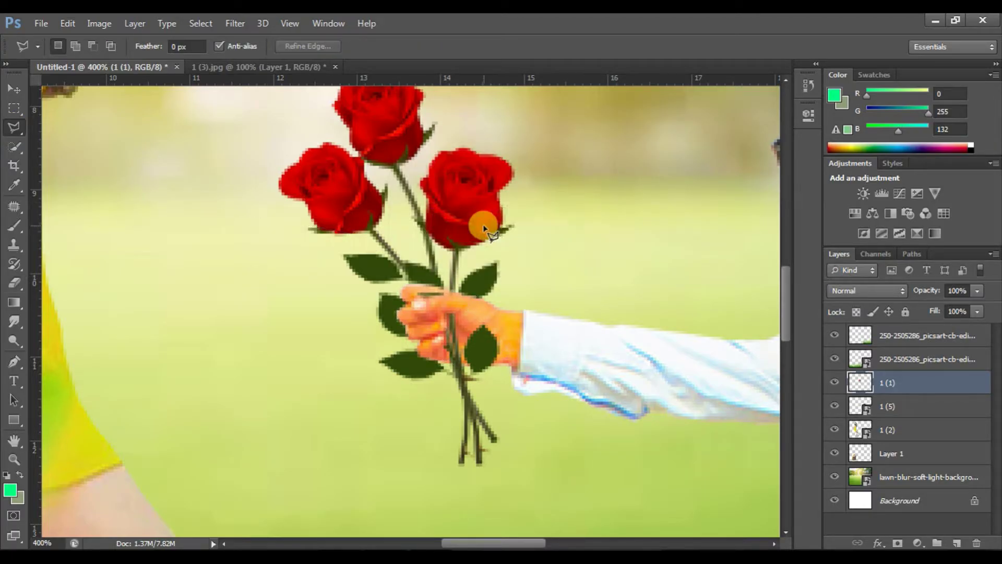
left_click_drag(593, 235, 594, 262)
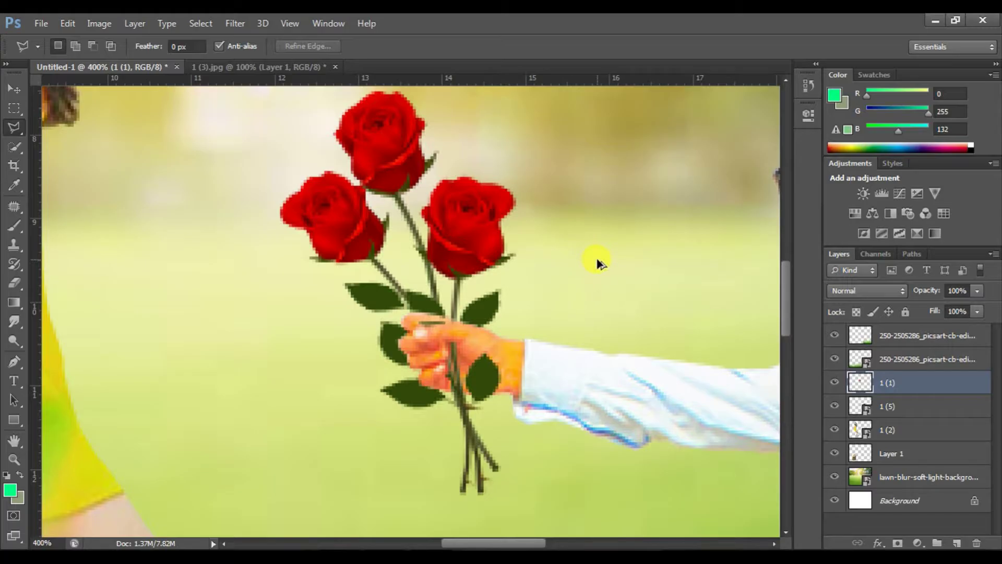
key("ctrl+alt+z")
key("ctrl+alt+z")
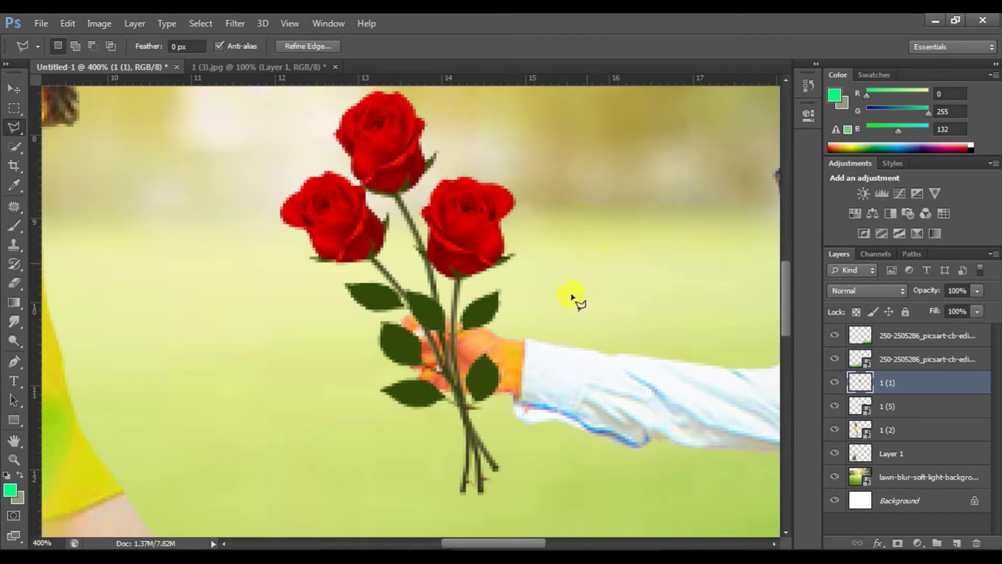
Set the Eraser size to 3 px and erase the stem and leaf parts covering the man's index finger
double_click(534, 266)
left_click(490, 226)
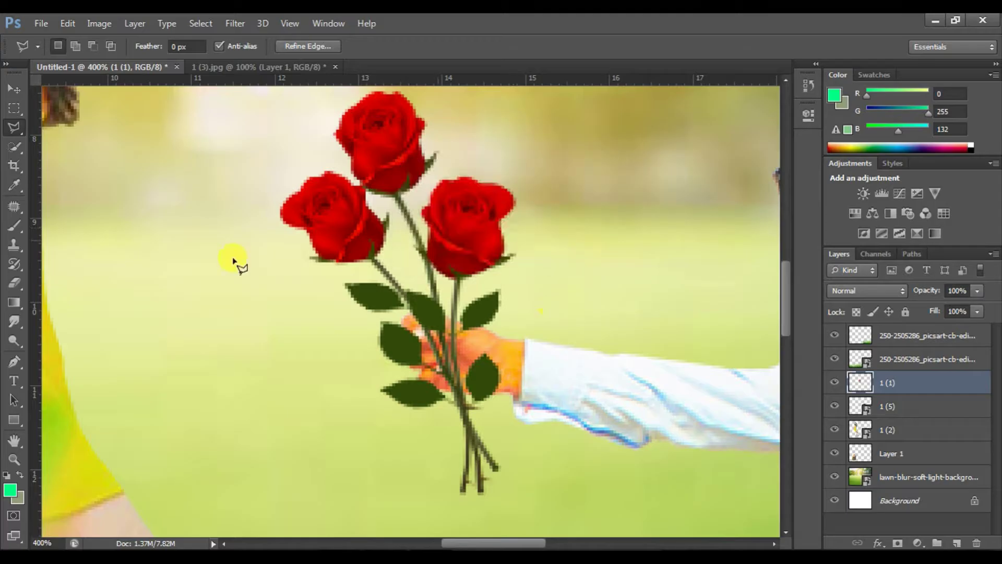
left_click(11, 282)
left_click(74, 49)
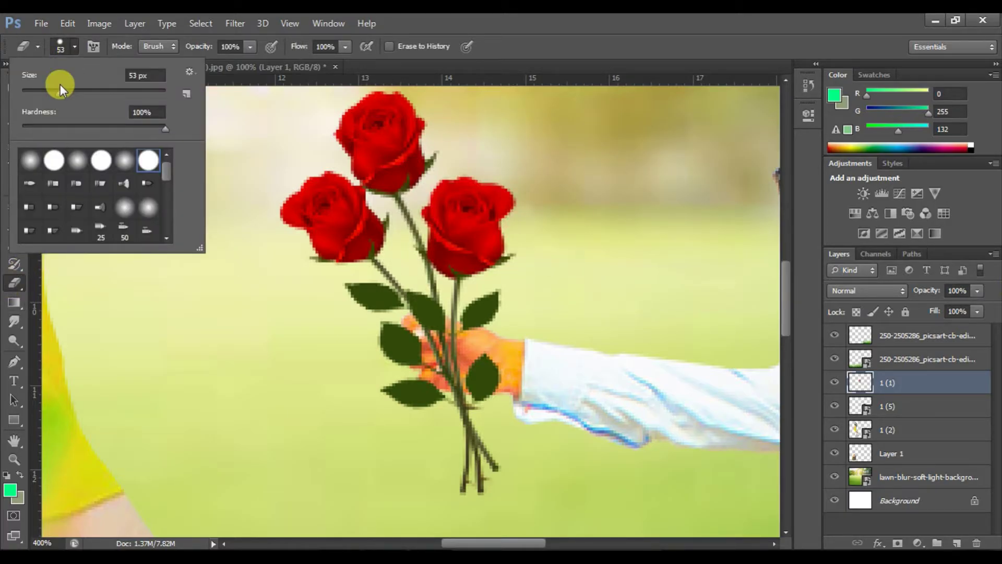
left_click_drag(61, 92, 28, 92)
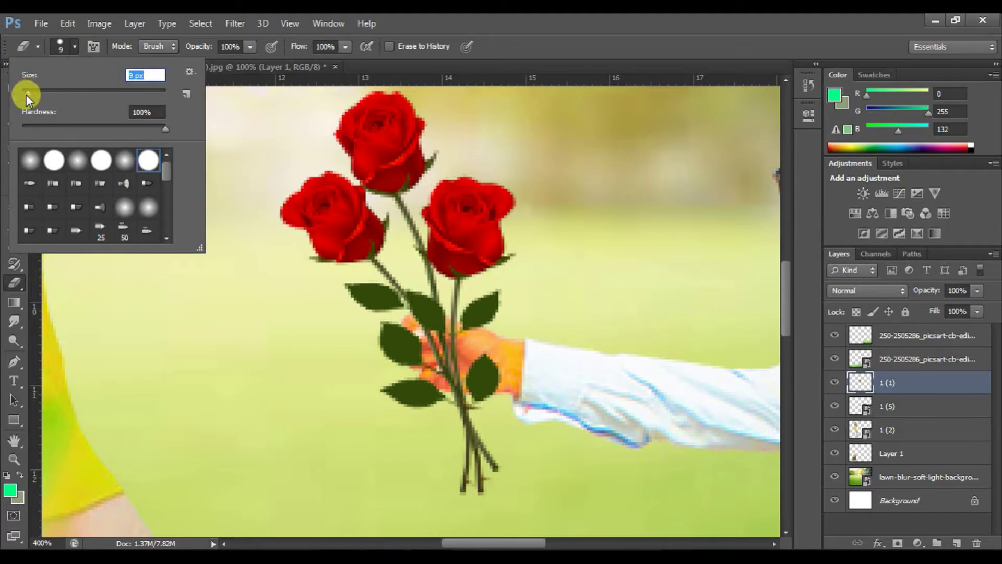
left_click_drag(26, 95, 24, 95)
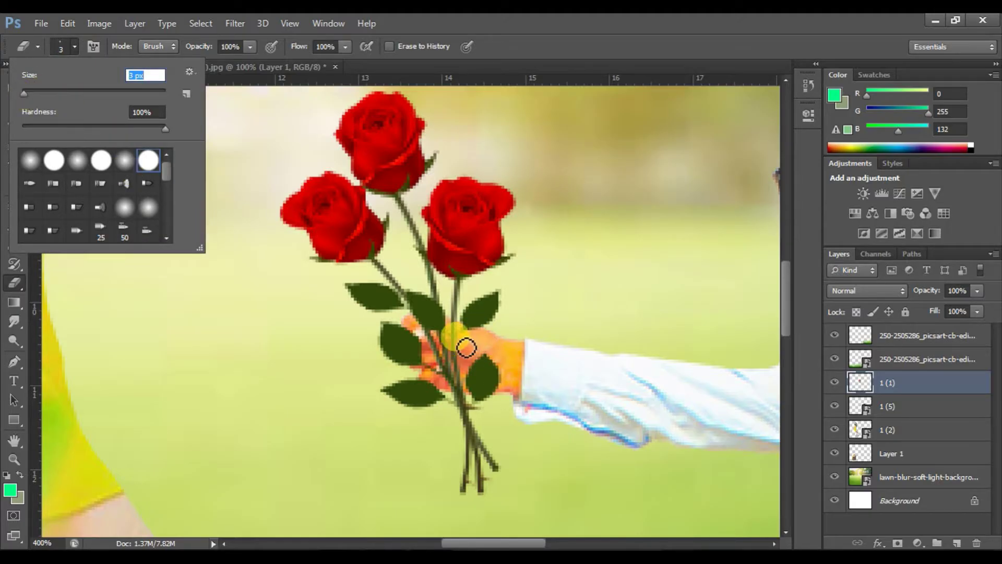
left_click(455, 334)
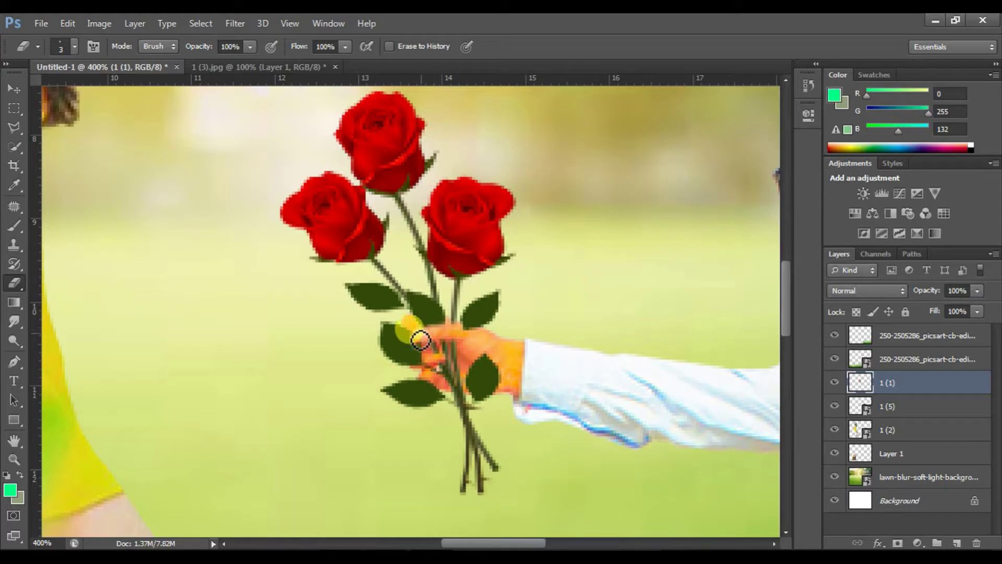
Scale the roses to about 59% width and 64% height, rotate them about 9° and fit them into the man's hand
key("ctrl+minus")
left_click_drag(497, 368, 431, 373)
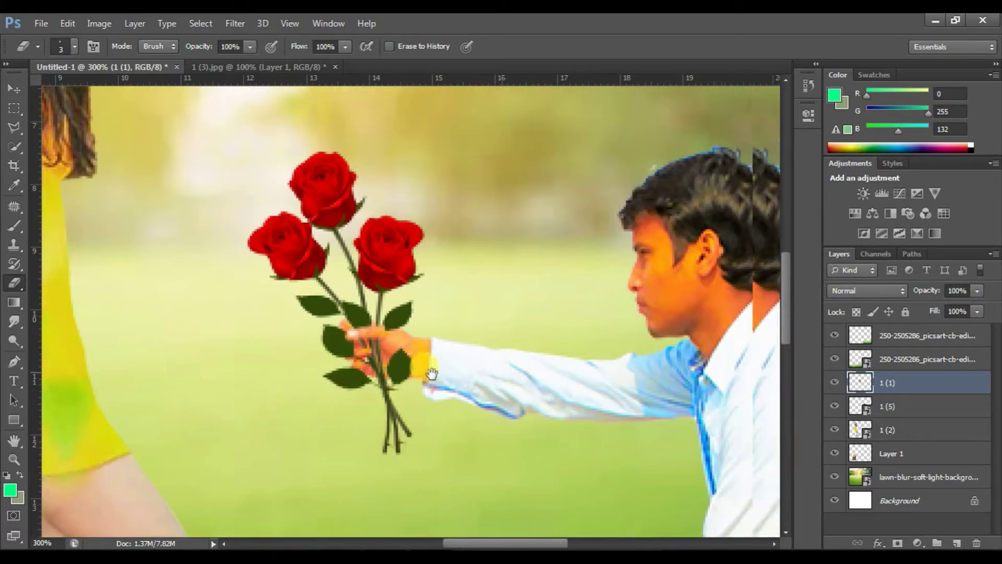
key("ctrl+t")
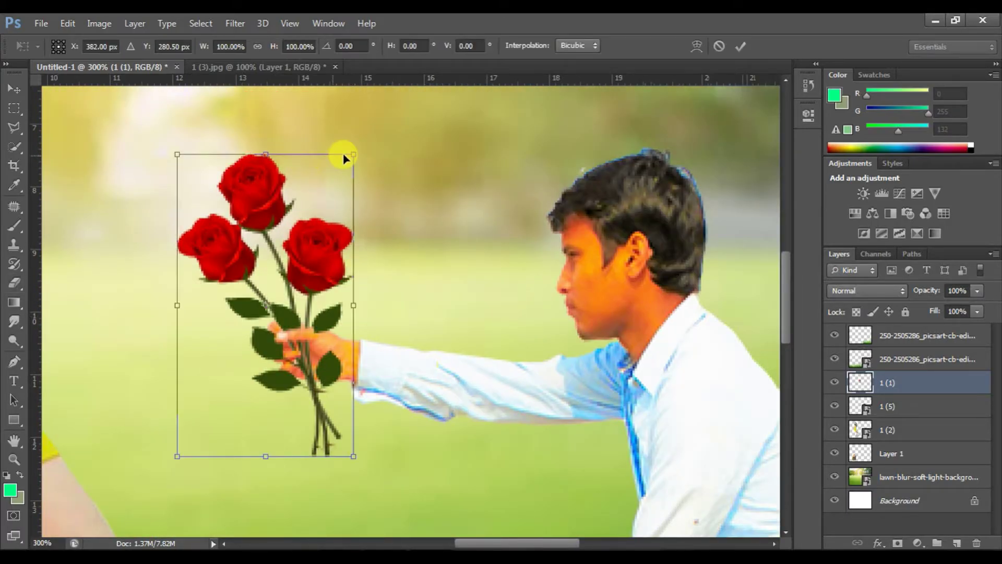
left_click_drag(350, 152, 324, 251)
left_click_drag(238, 319, 286, 255)
left_click_drag(394, 214, 393, 199)
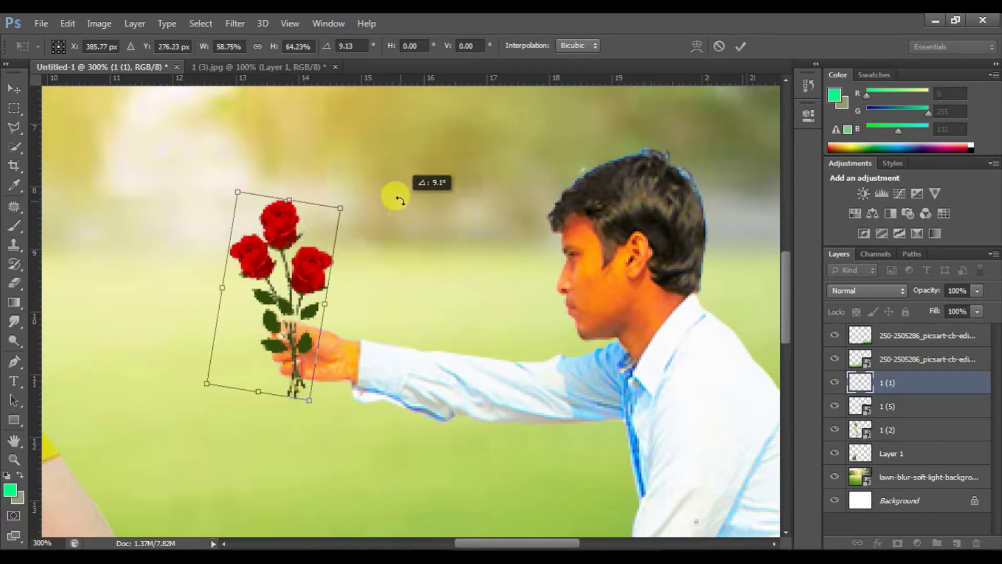
left_click(14, 89)
left_click(476, 228)
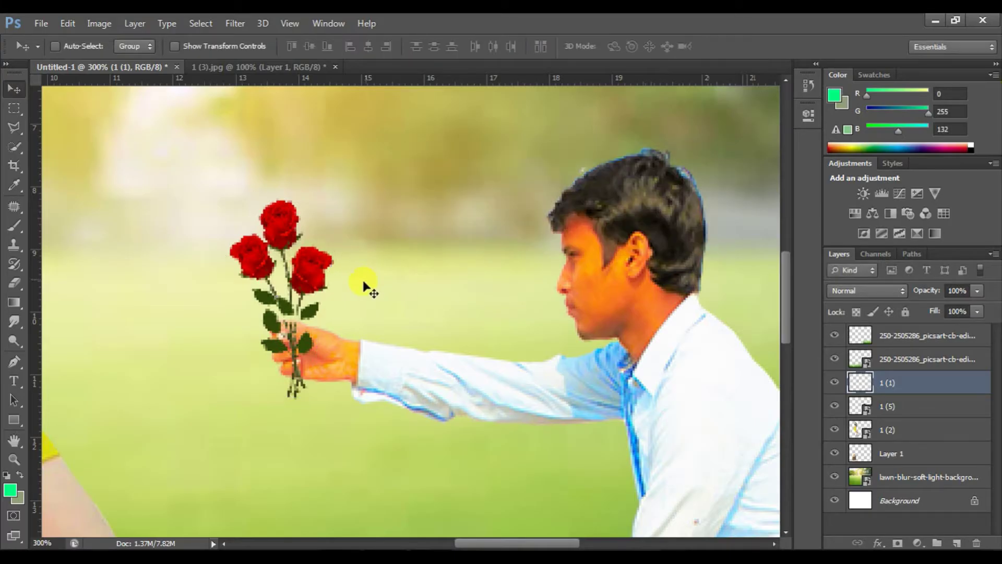
Erase the remaining leaf and stem pixels overlapping the man's fingers on the roses layer
left_click(20, 278)
left_click_drag(297, 335, 307, 341)
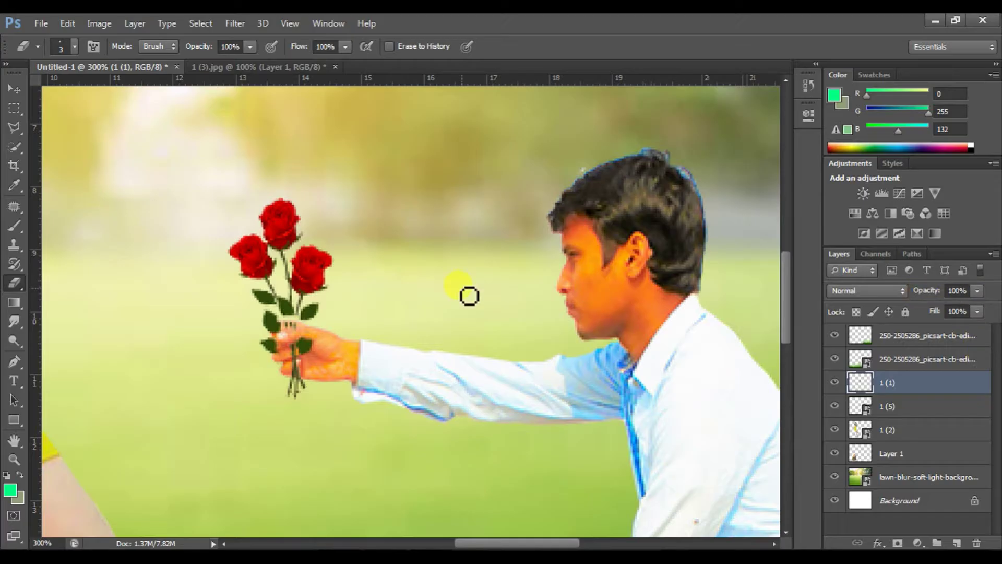
left_click_drag(533, 337, 425, 144)
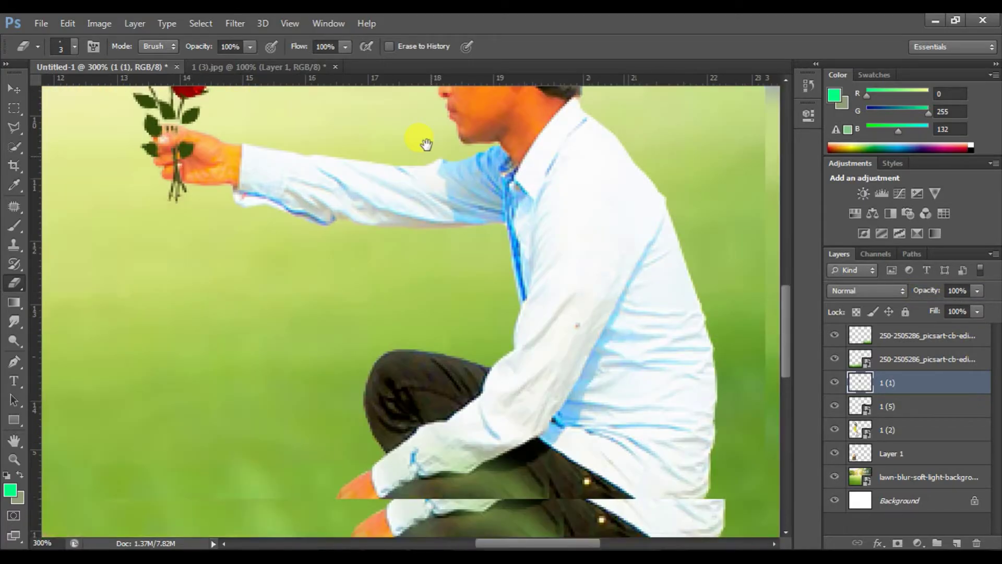
mouse_move(436, 230)
left_mouse_down()
mouse_move(476, 331)
mouse_move(579, 491)
mouse_move(627, 533)
mouse_move(569, 502)
mouse_move(468, 297)
mouse_move(454, 179)
mouse_move(480, 406)
mouse_move(515, 380)
mouse_move(495, 345)
mouse_move(502, 353)
left_mouse_up()
key("ctrl+minus")
left_click_drag(460, 328, 345, 260)
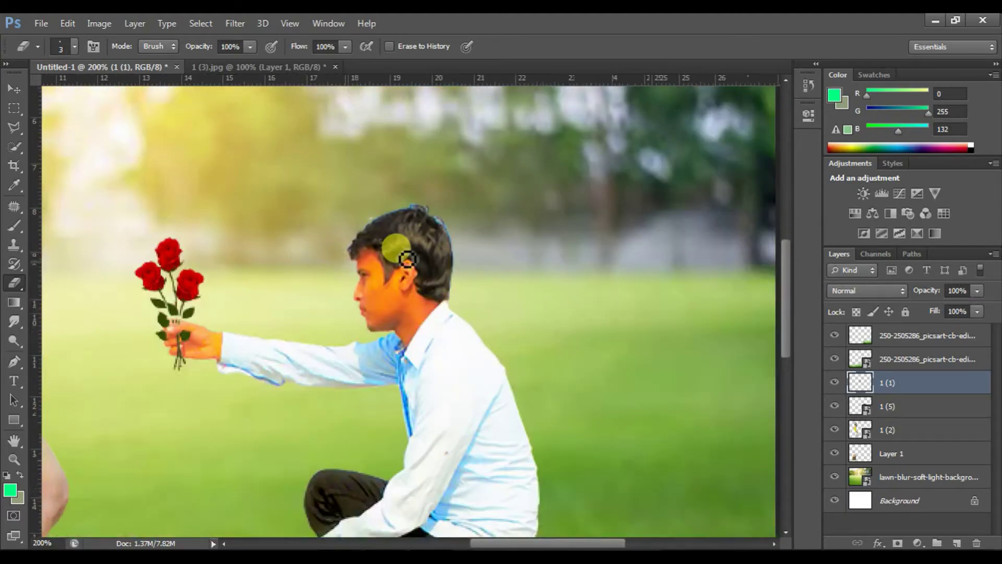
Place the Valentine text image 1 (4) from the valentine day folder into the composite
left_click(41, 23)
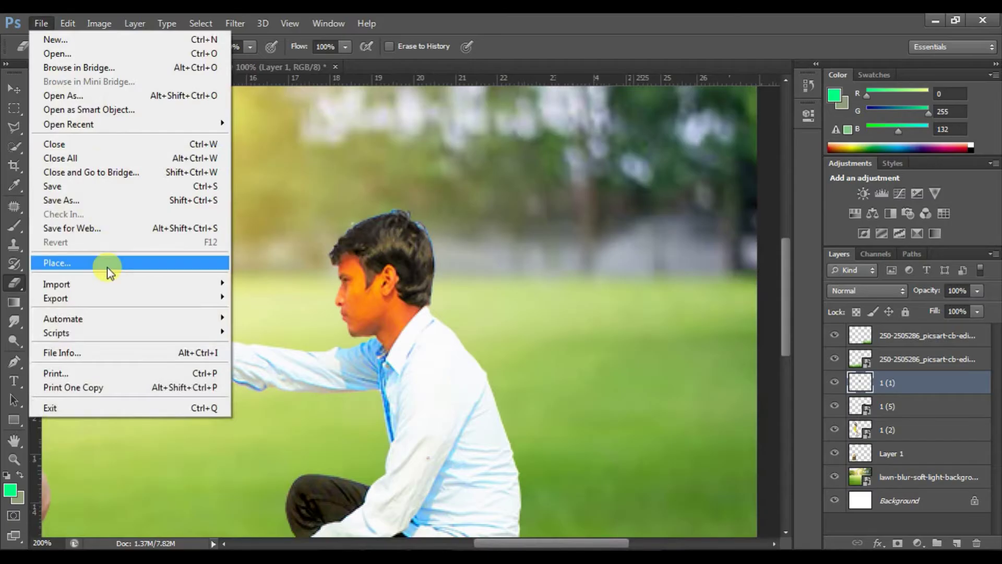
left_click(107, 267)
left_click(731, 327)
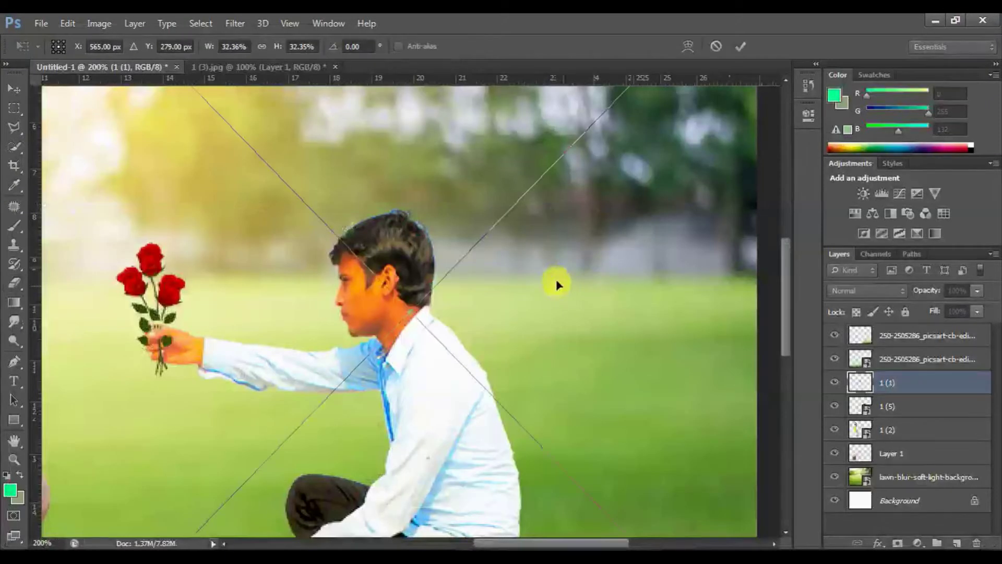
key("ctrl+minus")
key("ctrl+minus")
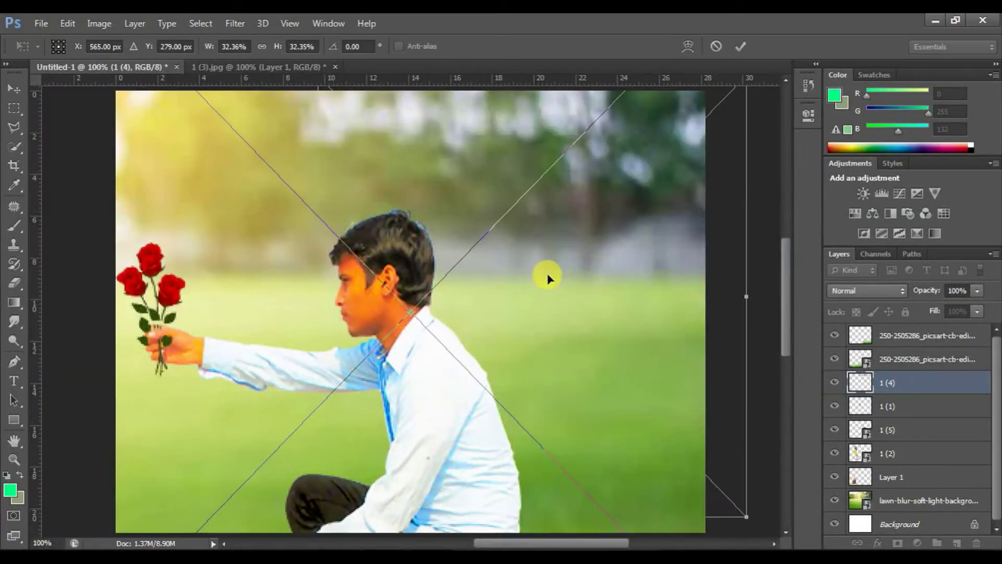
Resize the placed text image to 28.80% width and 34.61% height, with its lettering above the couple, and commit it
left_click_drag(499, 217, 409, 215)
left_click_drag(547, 153, 520, 137)
left_click_drag(486, 265, 531, 269)
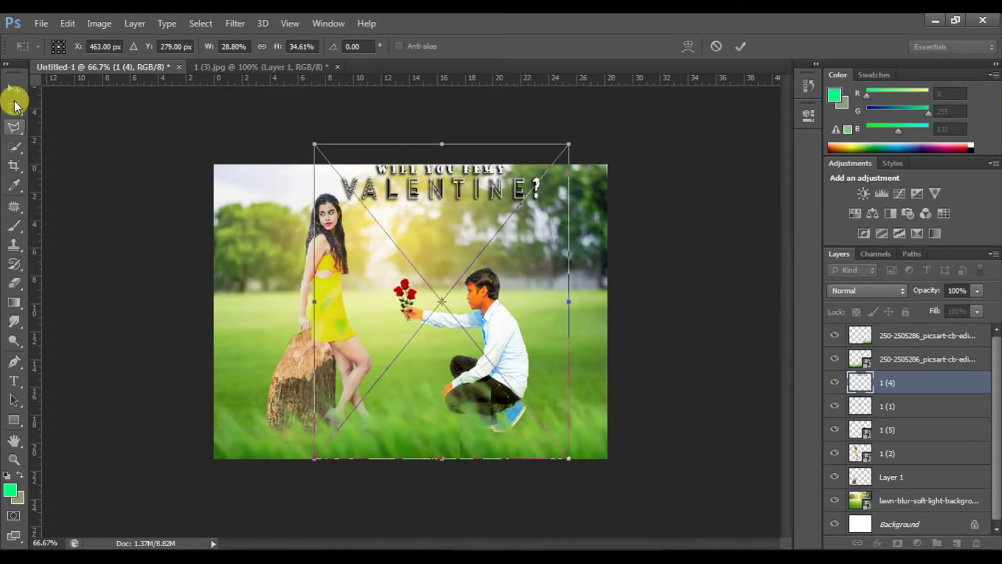
left_click(15, 100)
left_click(509, 225)
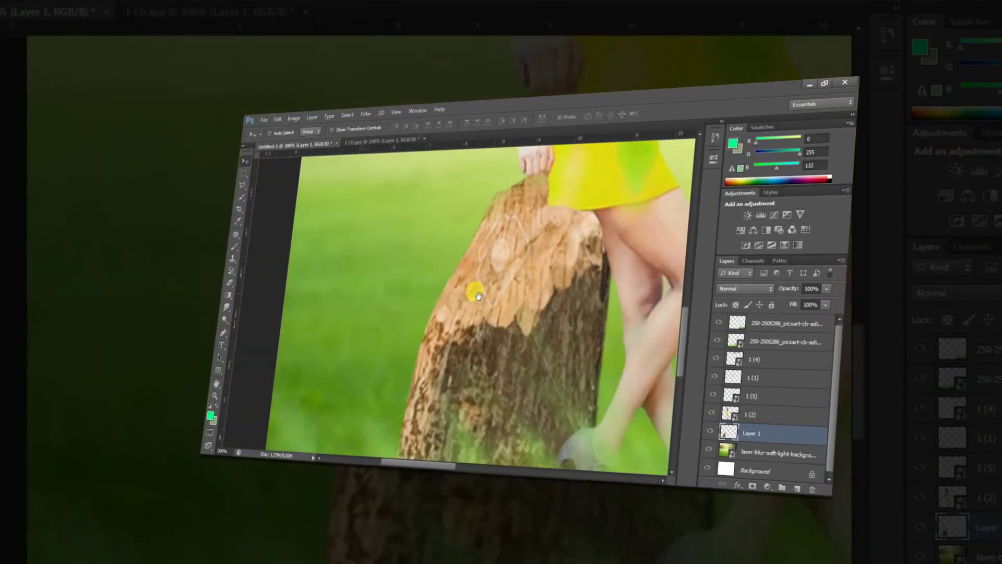
Remove the carved heart from the stump on Layer 1 with the Spot Healing Brush
key("ctrl+plus")
scroll(472, 308, "up", 2)
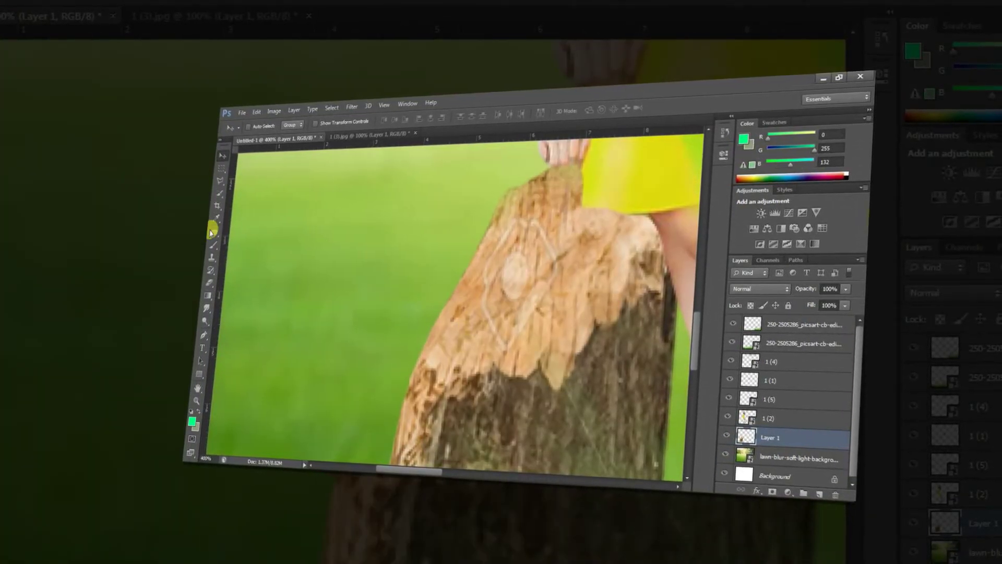
left_click(211, 231)
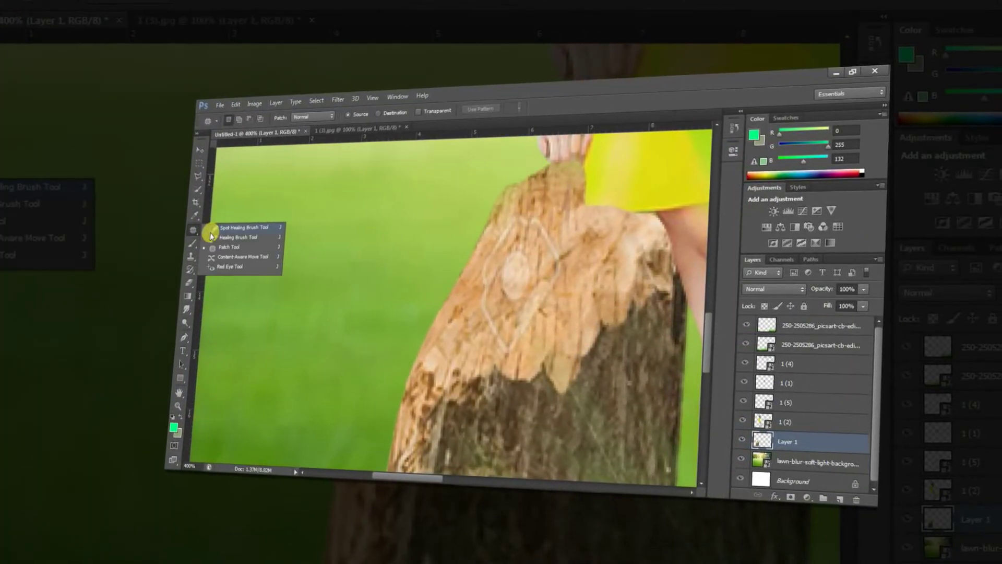
left_click(227, 232)
mouse_move(516, 267)
left_mouse_down()
mouse_move(554, 271)
mouse_move(539, 228)
mouse_move(522, 208)
mouse_move(495, 209)
mouse_move(476, 279)
mouse_move(484, 304)
mouse_move(499, 334)
mouse_move(512, 314)
mouse_move(528, 332)
mouse_move(556, 329)
left_mouse_up()
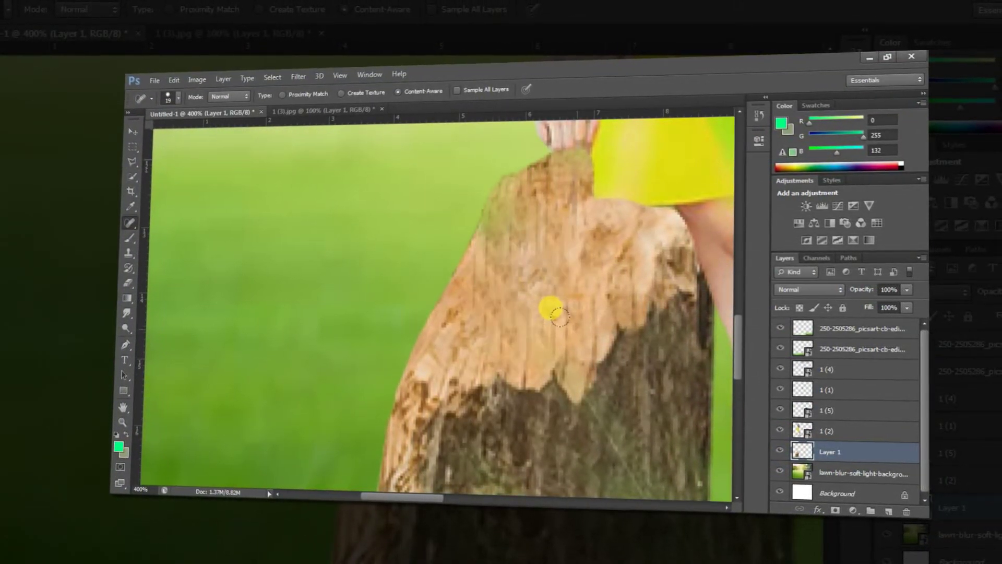
scroll(578, 320, "down", 3)
mouse_move(568, 294)
left_mouse_down()
mouse_move(586, 365)
mouse_move(623, 424)
left_mouse_up()
left_click_drag(543, 359, 545, 190)
left_click_drag(522, 314, 425, 485)
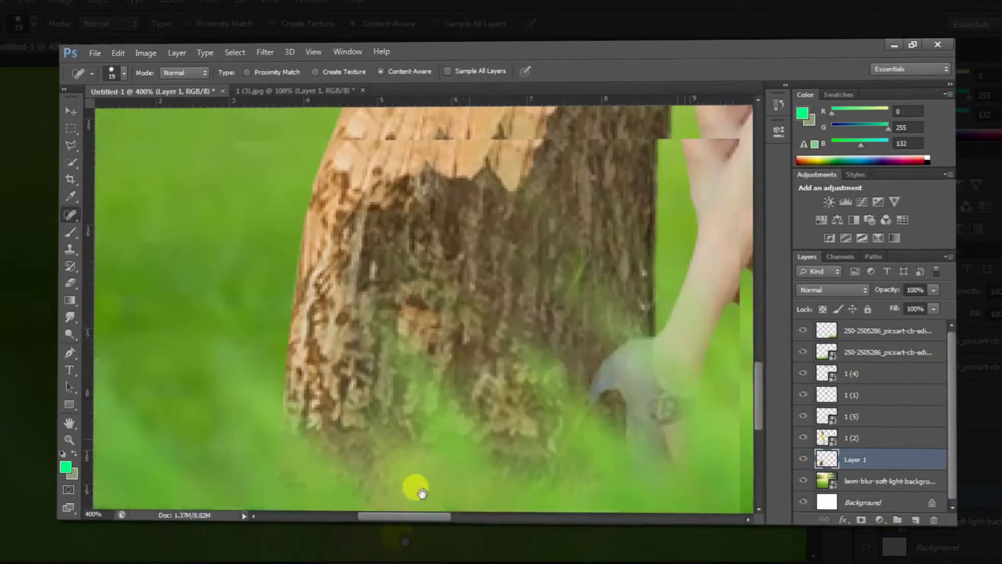
left_click_drag(458, 342, 543, 279)
key("v")
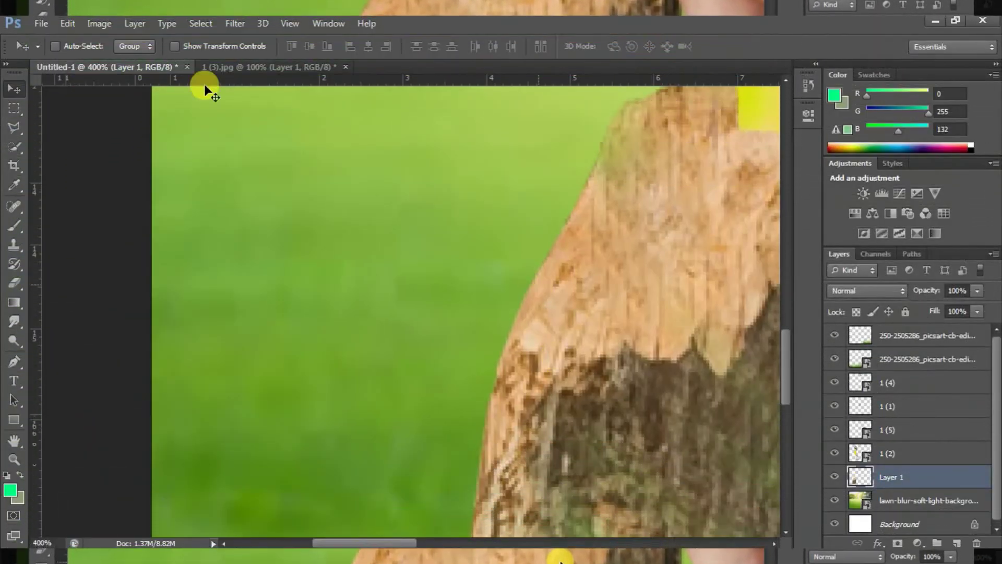
Place the yellow glow image from the Photo edit folder's LIGHT PNG subfolder at its original size
left_click(35, 23)
left_click(73, 264)
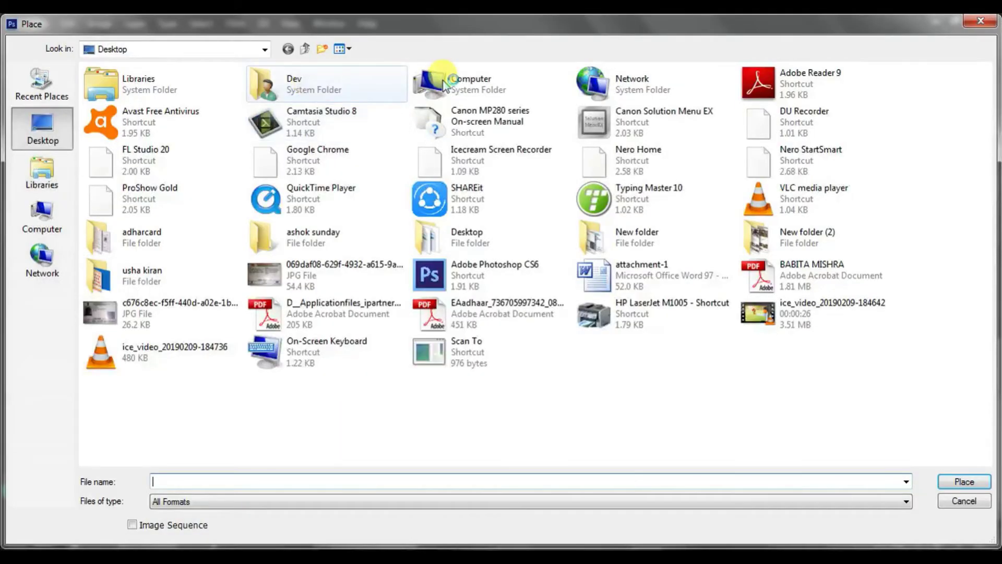
double_click(439, 81)
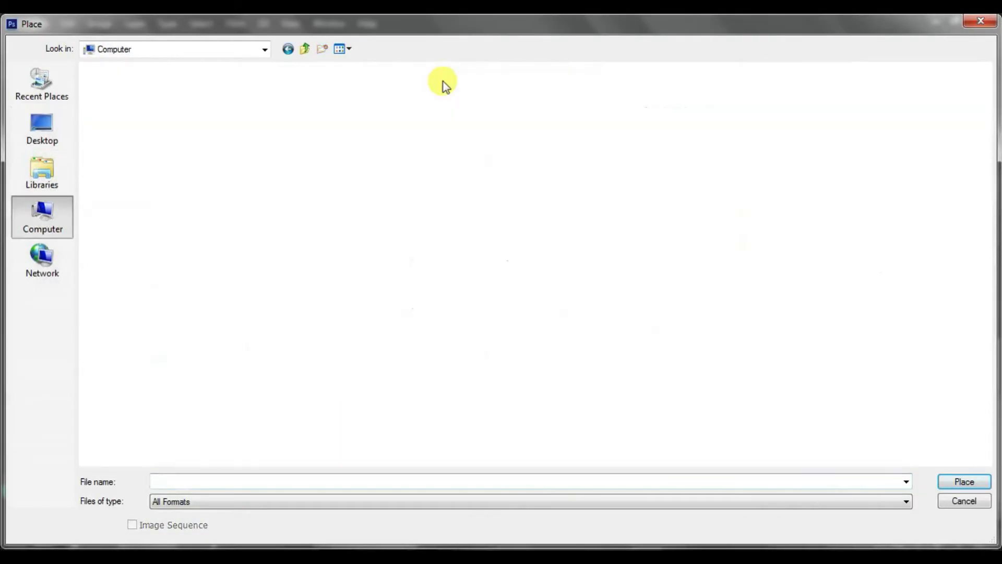
double_click(354, 152)
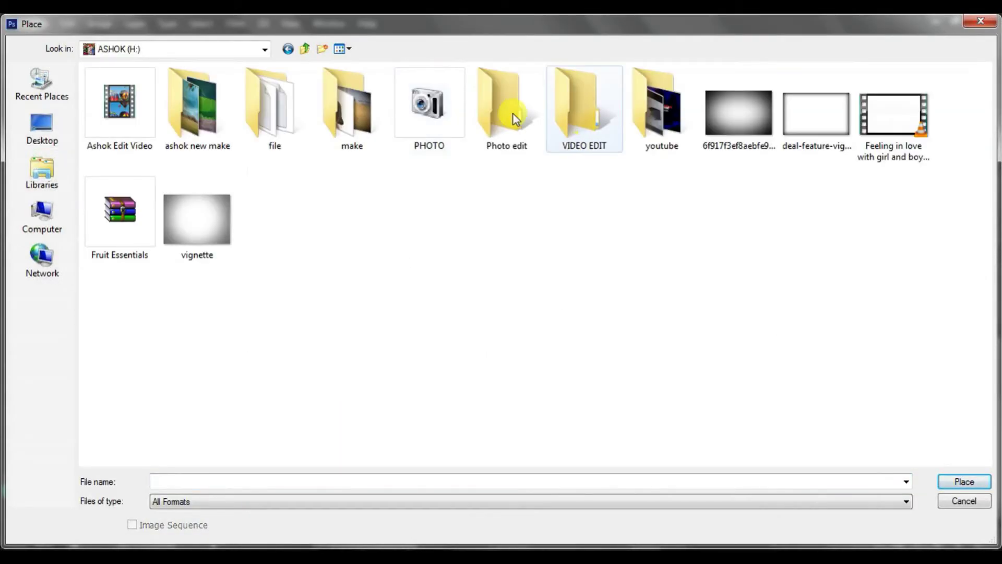
double_click(512, 114)
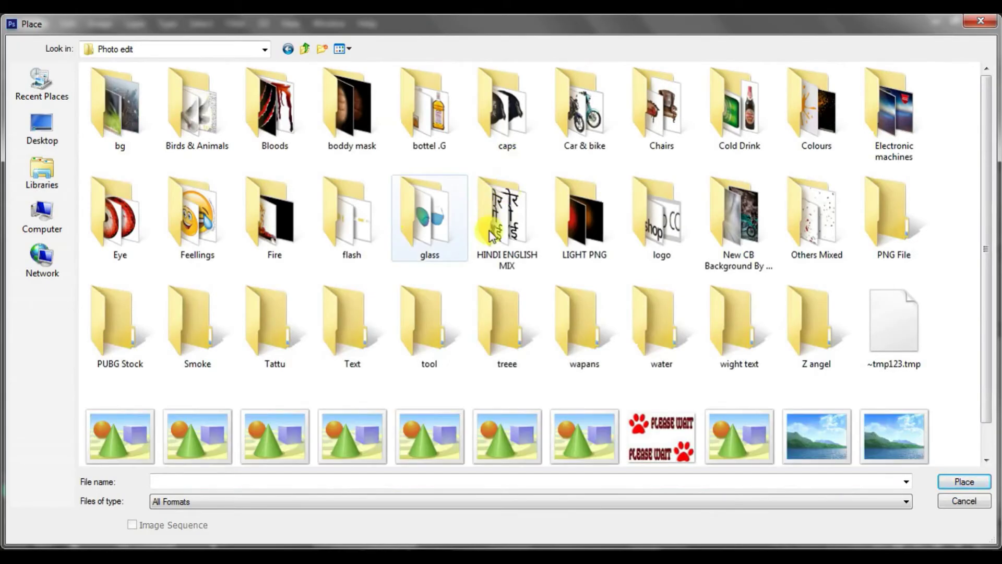
double_click(559, 215)
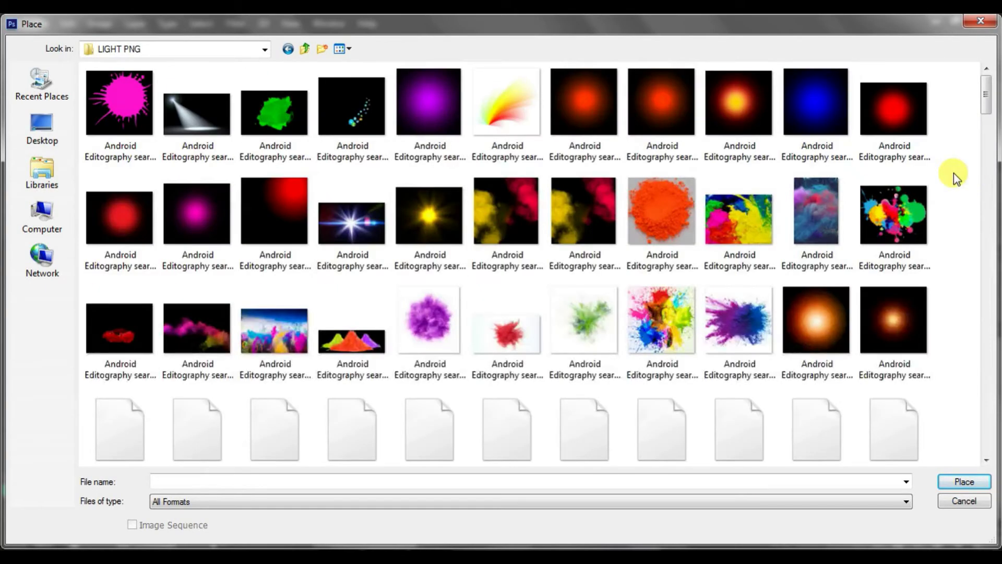
scroll(698, 318, "down", 3)
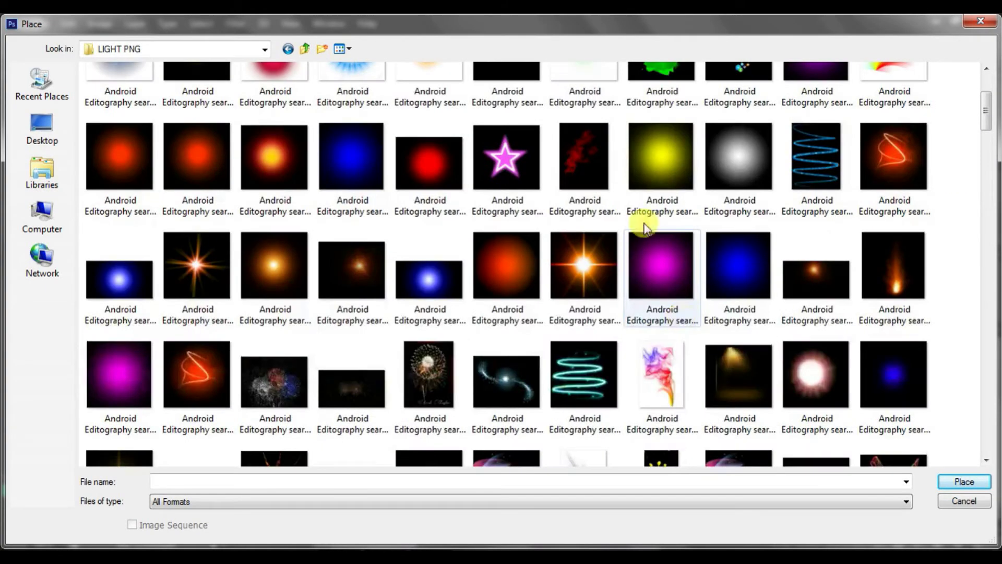
double_click(671, 158)
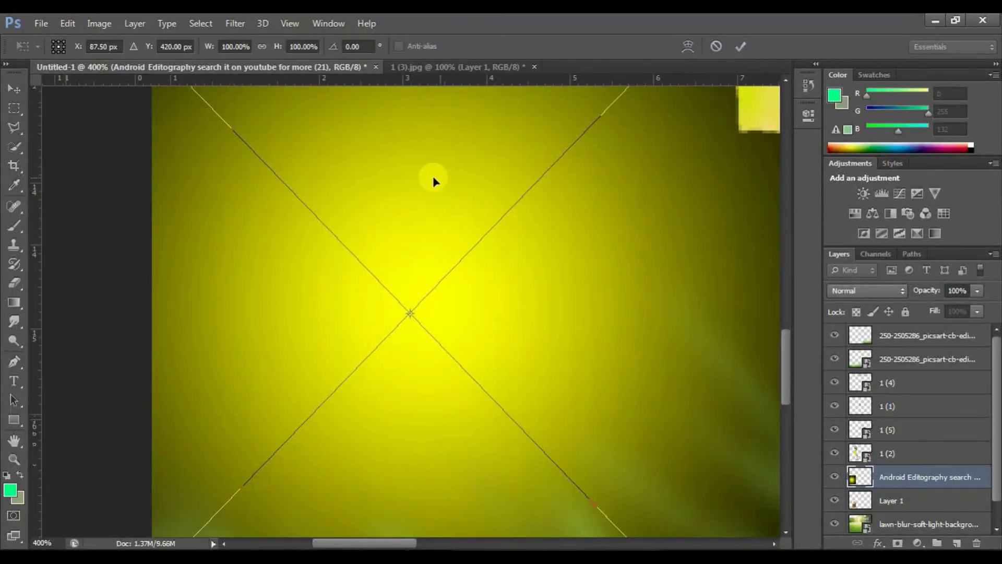
left_click_drag(433, 178, 379, 345)
key("ctrl+minus")
key("ctrl+minus")
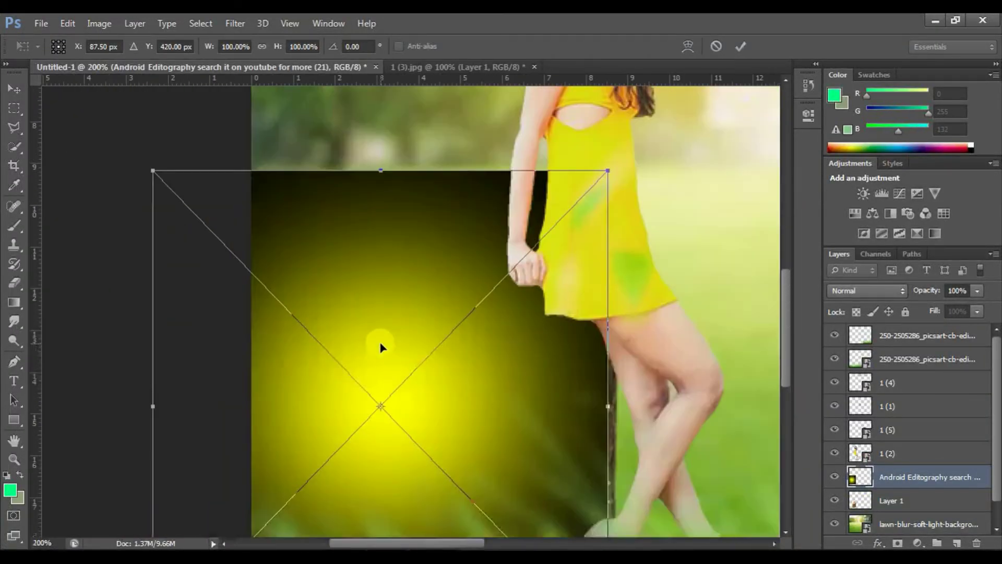
left_click(11, 88)
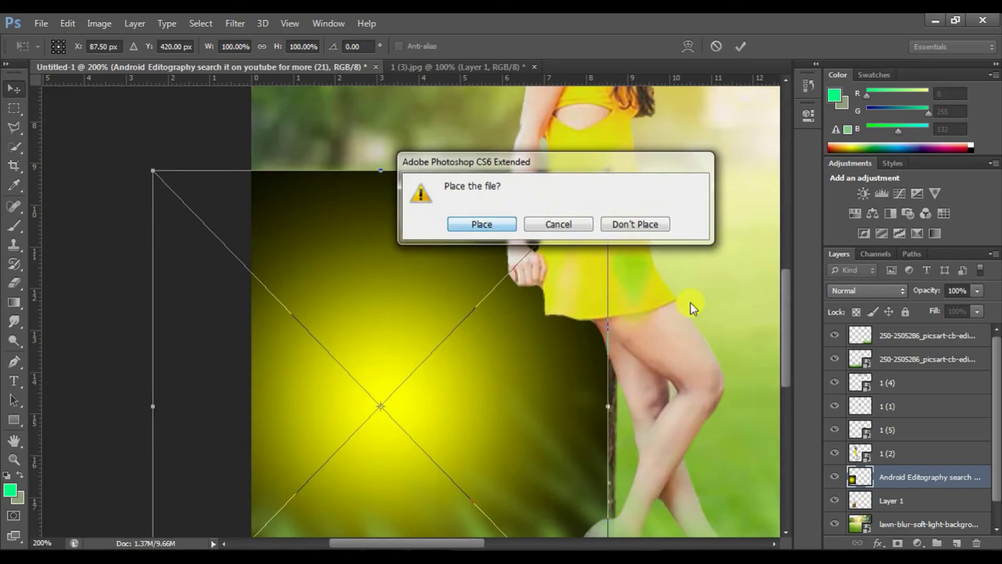
left_click(488, 223)
Bring the yellow glow layer to the top of the layer stack and move the glow up near the picture's upper-left corner
left_click_drag(887, 474, 898, 337)
left_click_drag(439, 280, 398, 490)
left_click_drag(407, 360, 429, 29)
left_click_drag(424, 418, 418, 479)
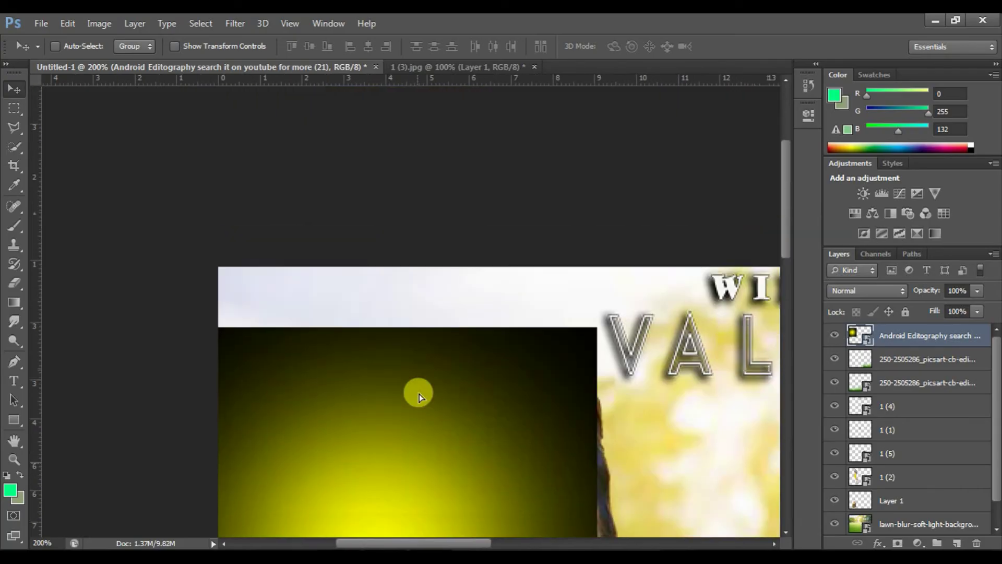
Move the yellow glow flush with the picture's top edge and set its layer's blend mode to Screen
left_click_drag(418, 394, 406, 325)
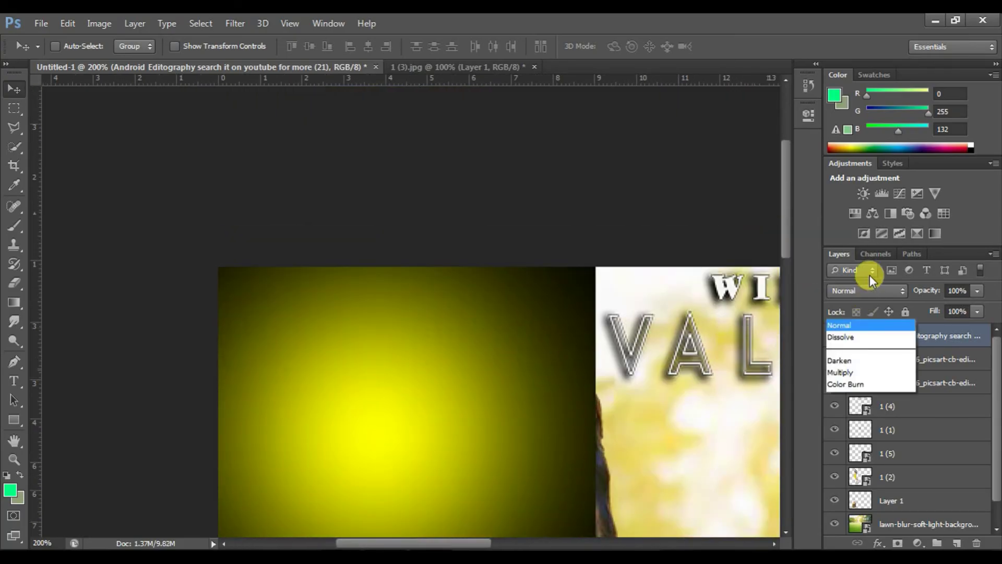
left_click(849, 138)
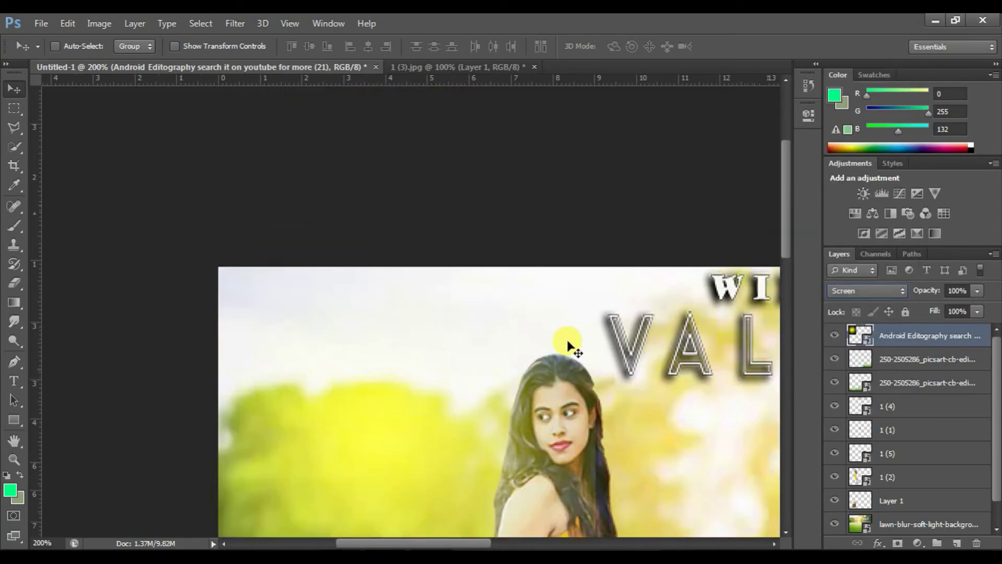
left_click_drag(672, 399, 469, 173)
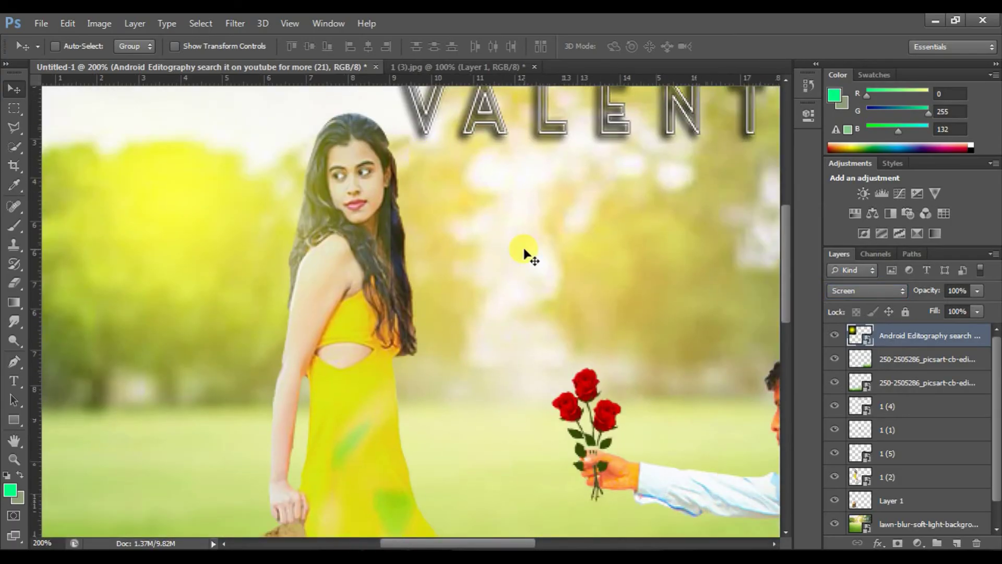
key("ctrl+minus")
key("ctrl+minus")
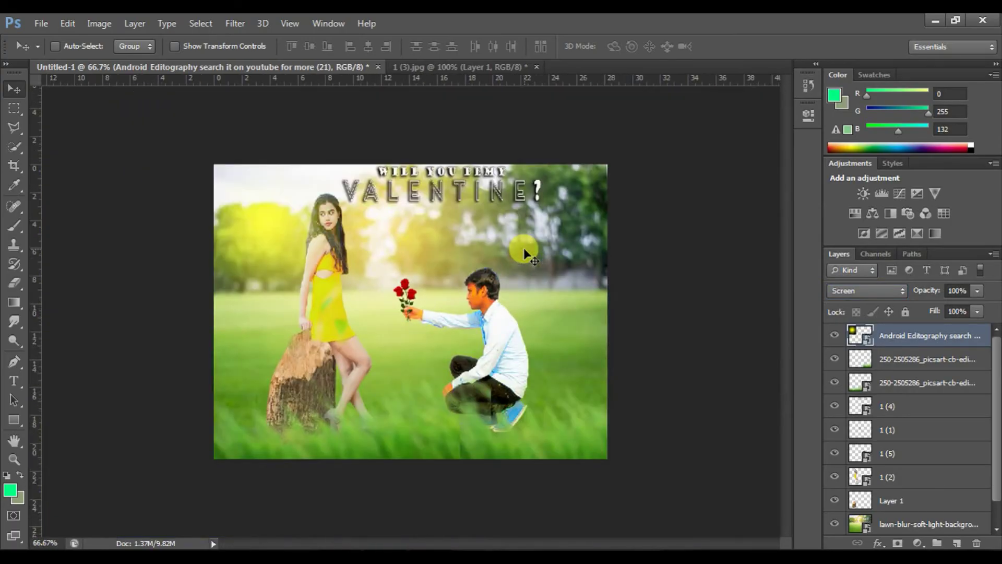
Duplicate the yellow glow to the picture's upper-right area and enlarge the copy to 141.10% width and 149.69% height, centring it near the right edge
left_click_drag(262, 219, 619, 224)
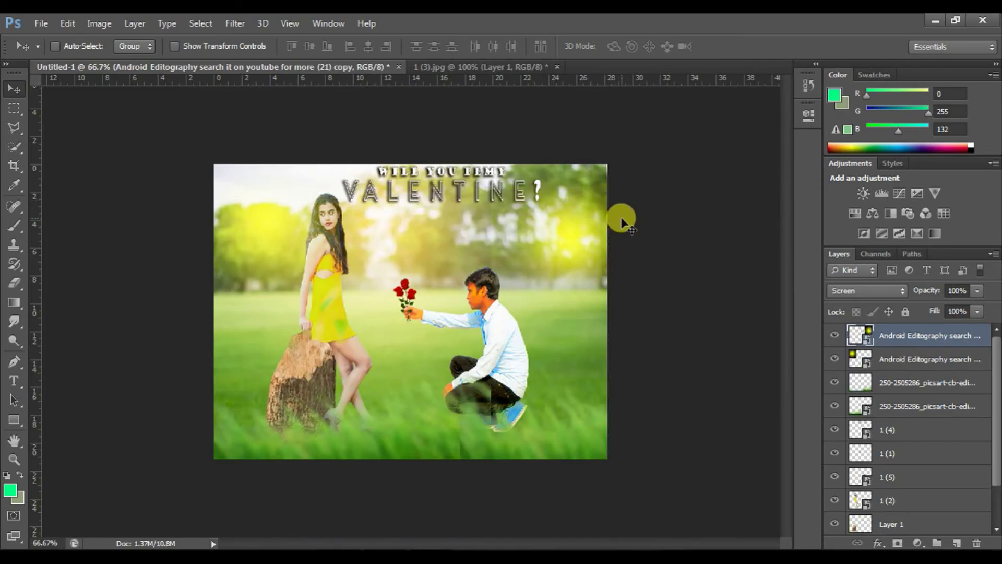
key("ctrl+t")
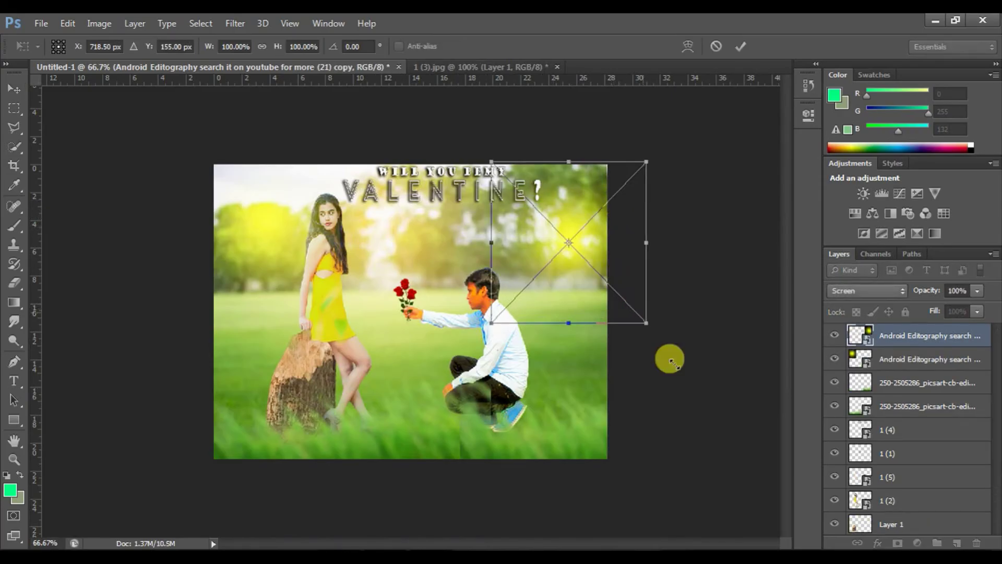
left_click_drag(675, 363, 705, 396)
left_click_drag(644, 303, 593, 255)
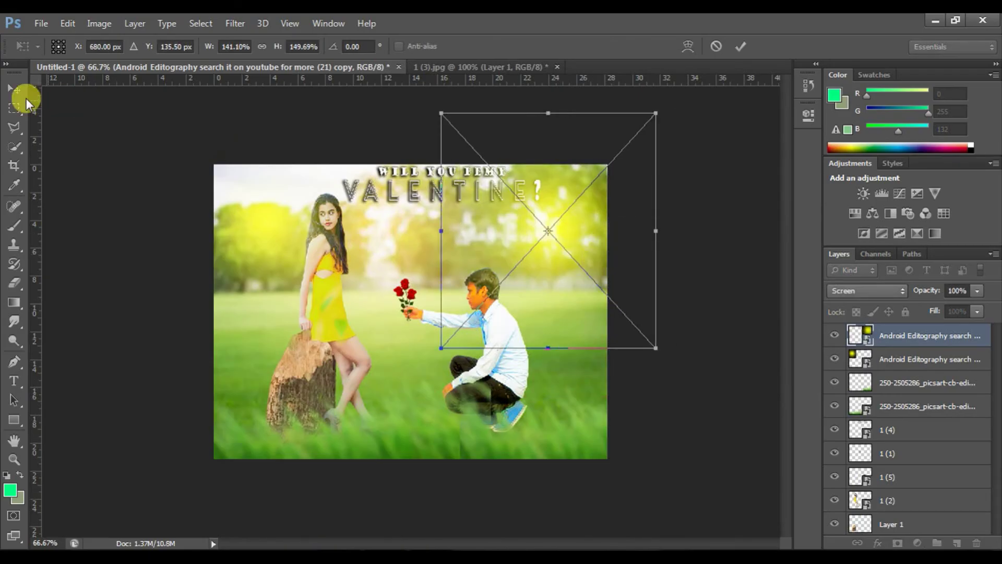
left_click(26, 97)
left_click(477, 222)
left_click_drag(563, 224, 574, 237)
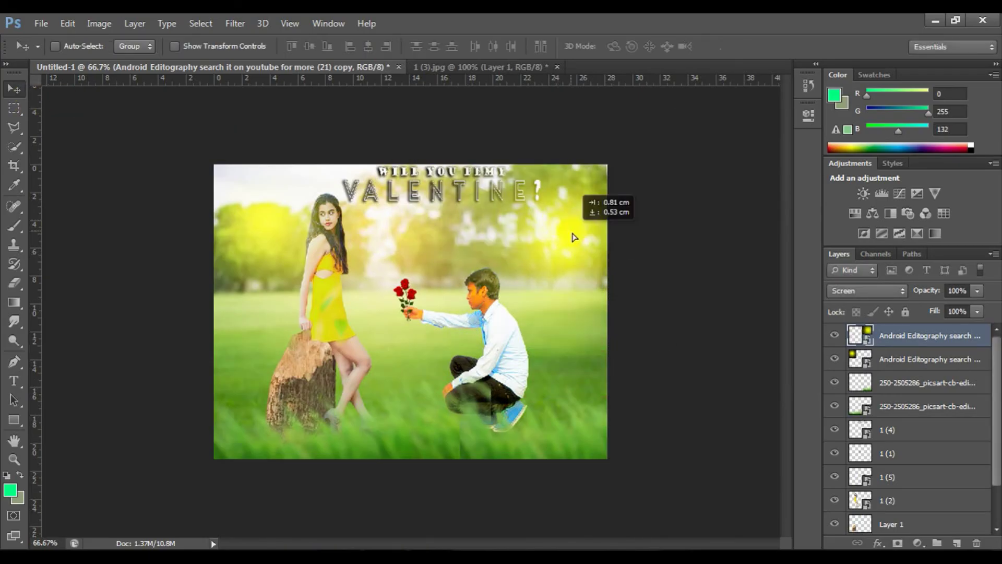